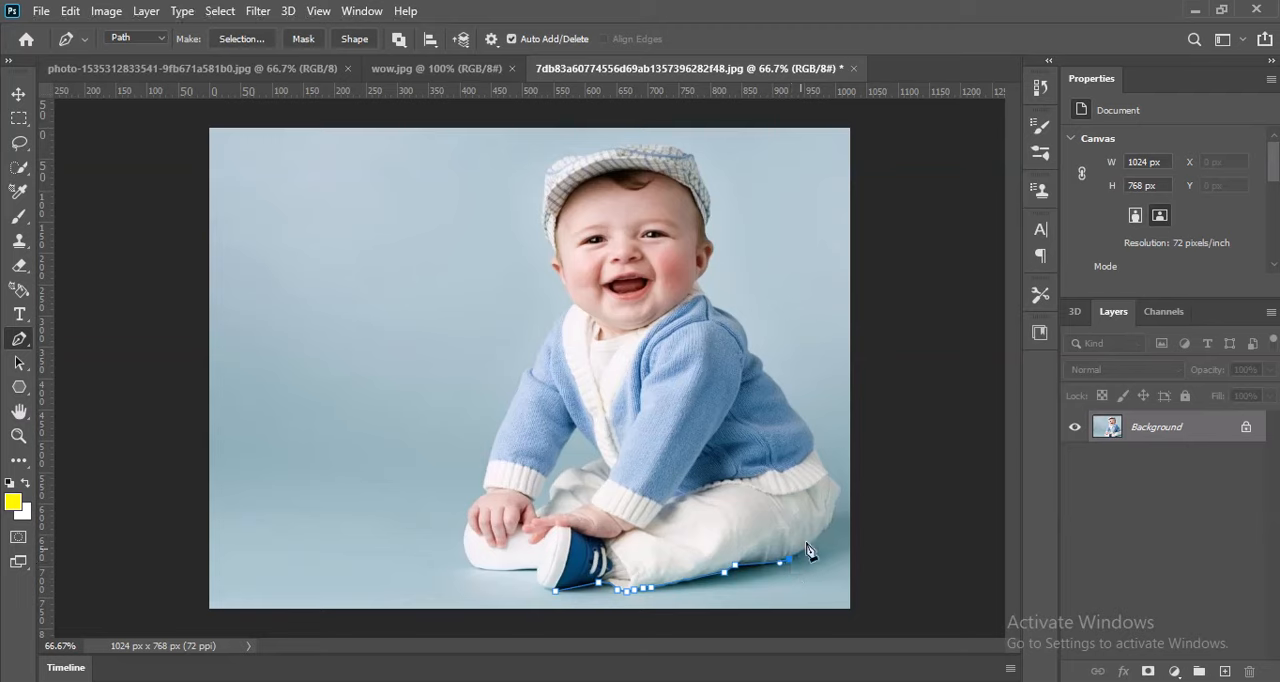
Continue the Pen tool path around the seat of the white trousers and up the back of the blue cardigan.
left_click(821, 533)
left_click(824, 534, "alt")
left_click(829, 473)
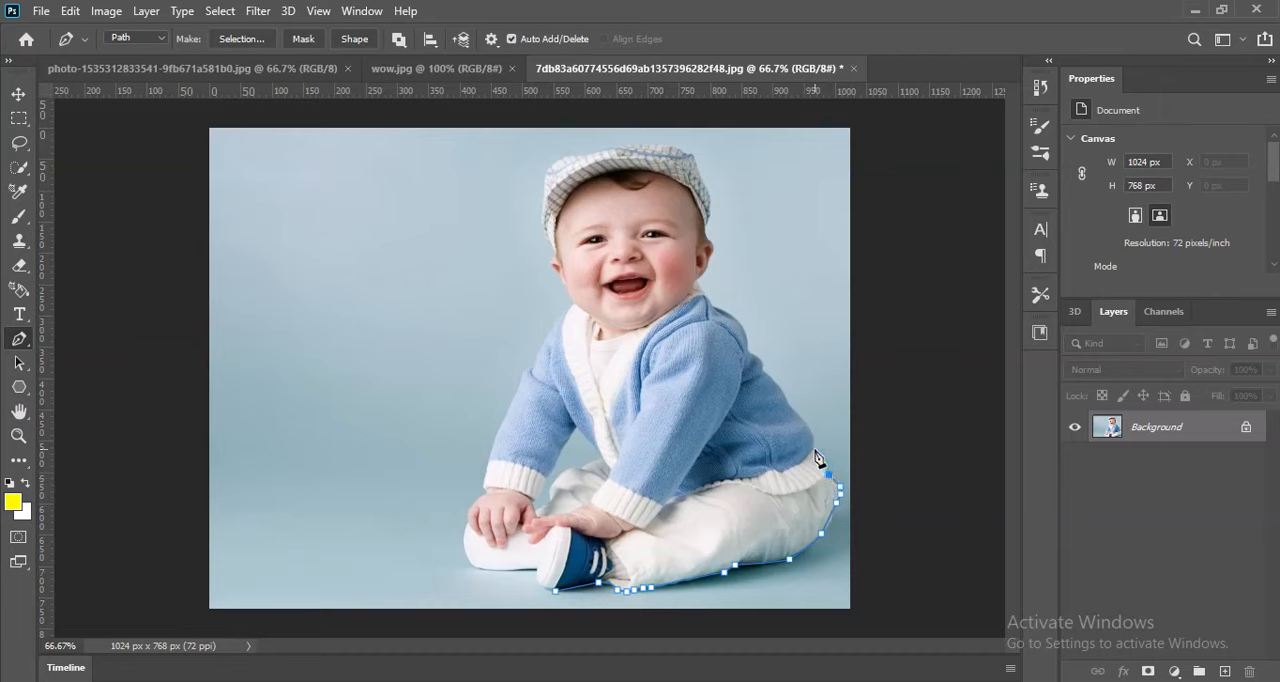
left_click(790, 405)
left_click(779, 386)
left_click(766, 373)
left_click(751, 353)
Extend the path over the baby's shoulder, past the neck and around the ear to the cap's lower edge.
left_click_drag(714, 309, 681, 310)
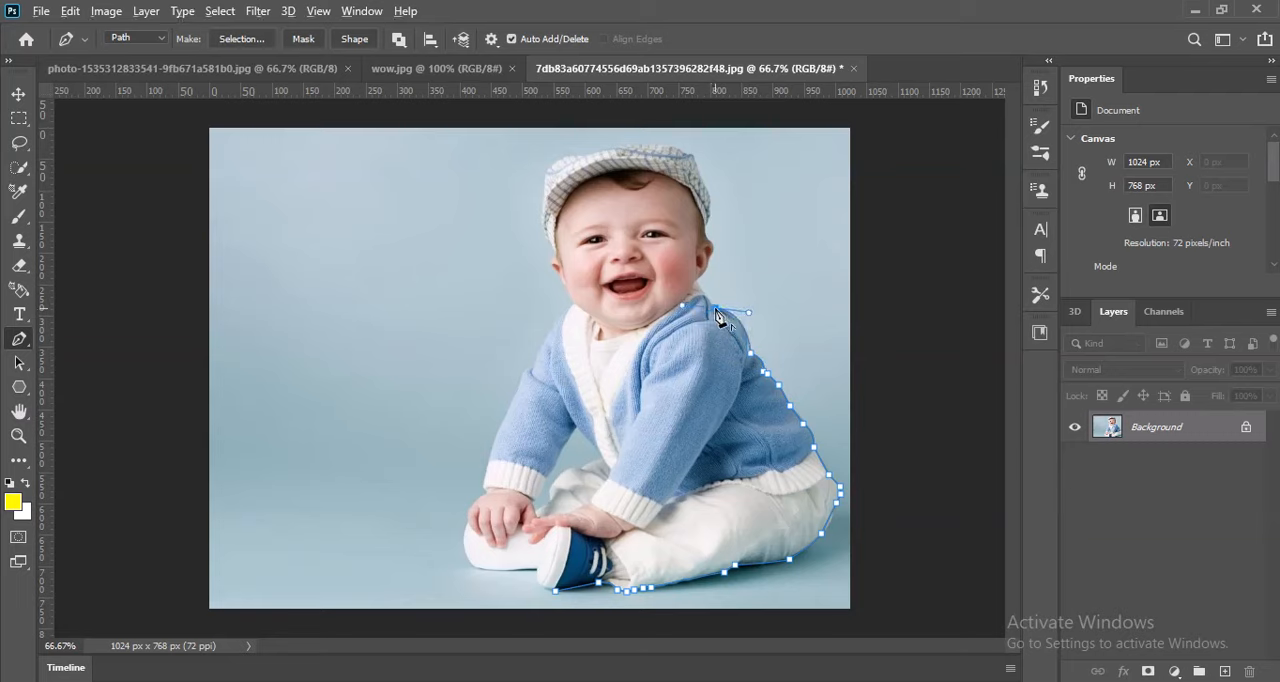
left_click(713, 309, "alt")
left_click(698, 282)
left_click(708, 259)
left_click(705, 243)
left_click(706, 229)
Trace the cap's back edge from above the ear up to its upper corner, with a curved segment around the bulge.
left_click_drag(701, 182, 685, 160)
left_click(701, 182, "alt")
left_click_drag(701, 182, 719, 203)
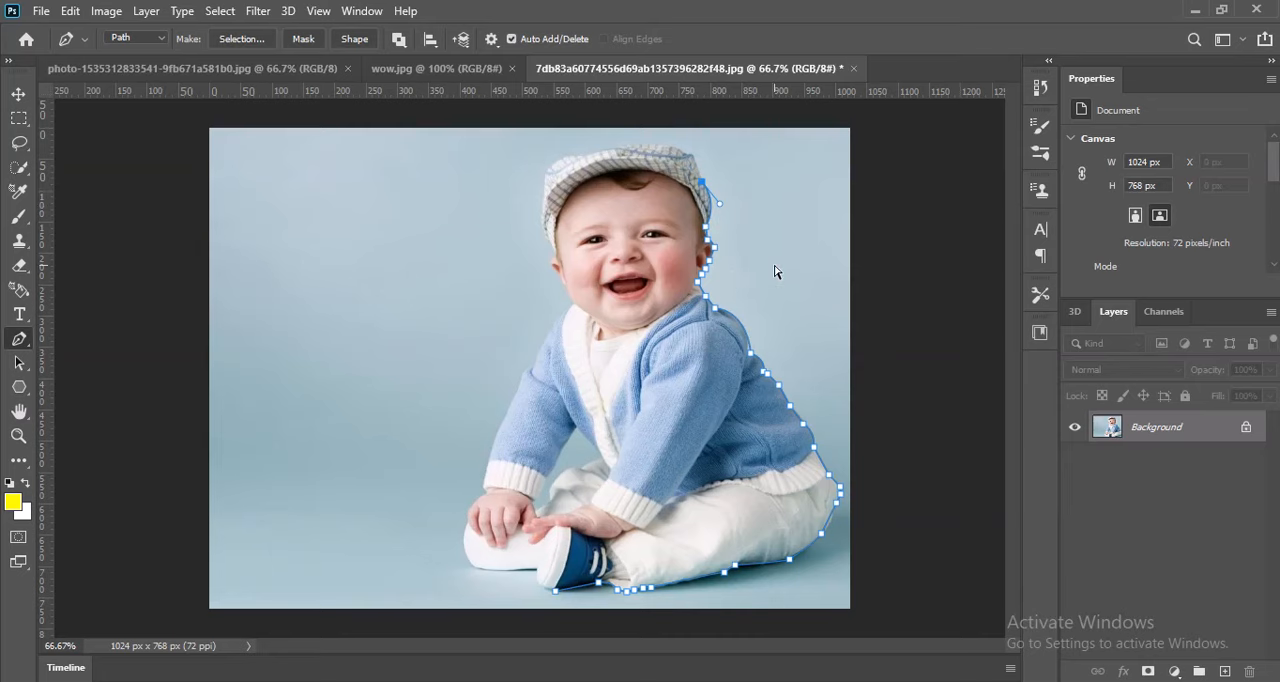
key("ctrl+plus")
key("ctrl+plus")
key("ctrl+plus")
key("space")
left_click_drag(771, 266, 586, 554)
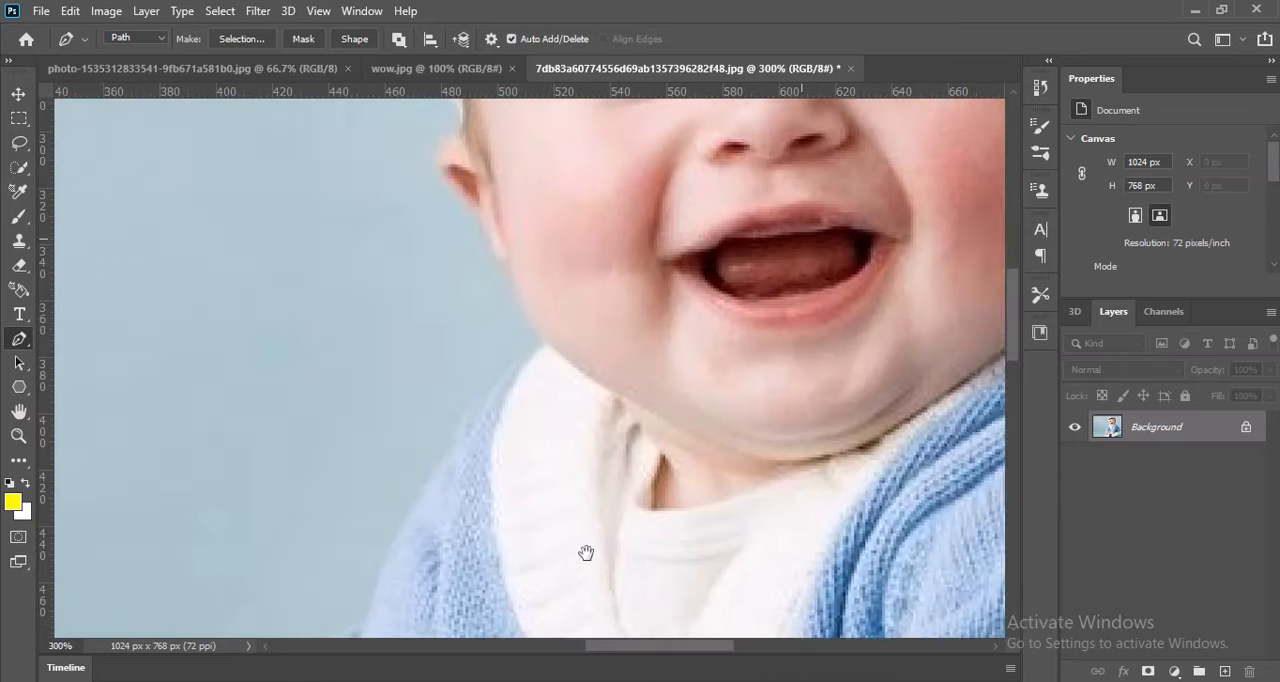
left_click_drag(801, 239, 728, 411)
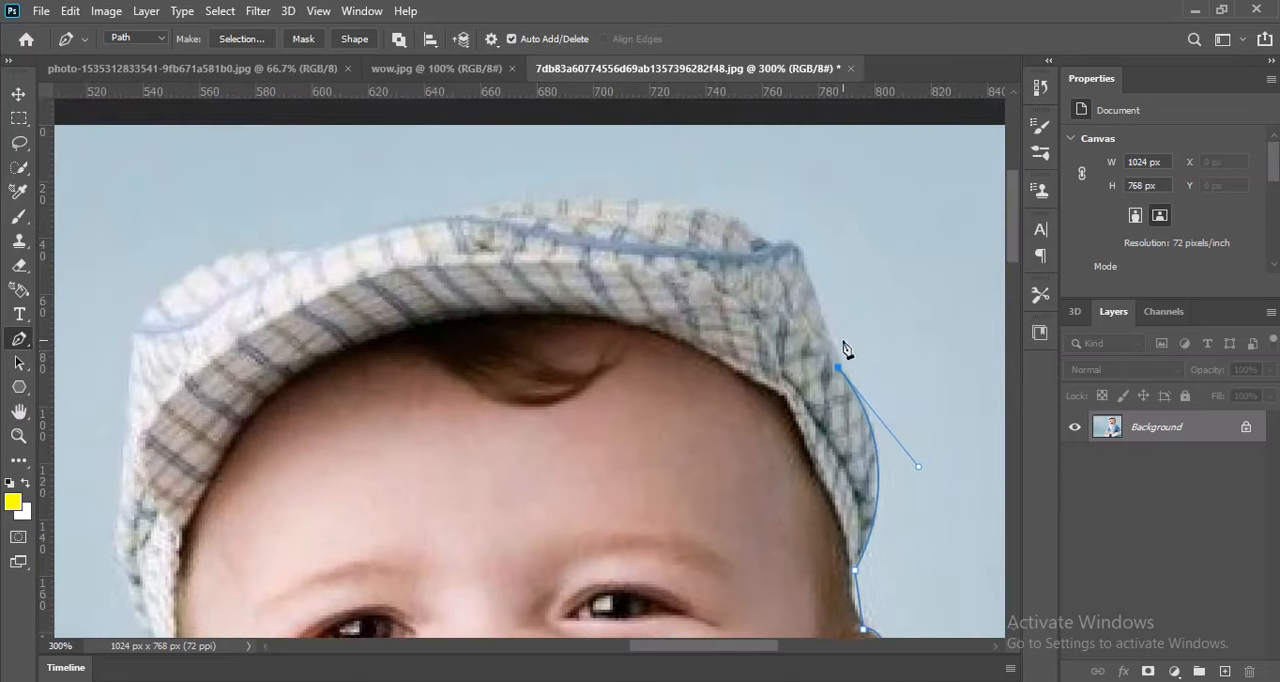
left_click(838, 367, "alt")
left_click(823, 313)
left_click(800, 252)
Trace the raised crown of the cap with curved segments from its upper corner to the start of the brim.
left_click_drag(773, 243, 757, 260)
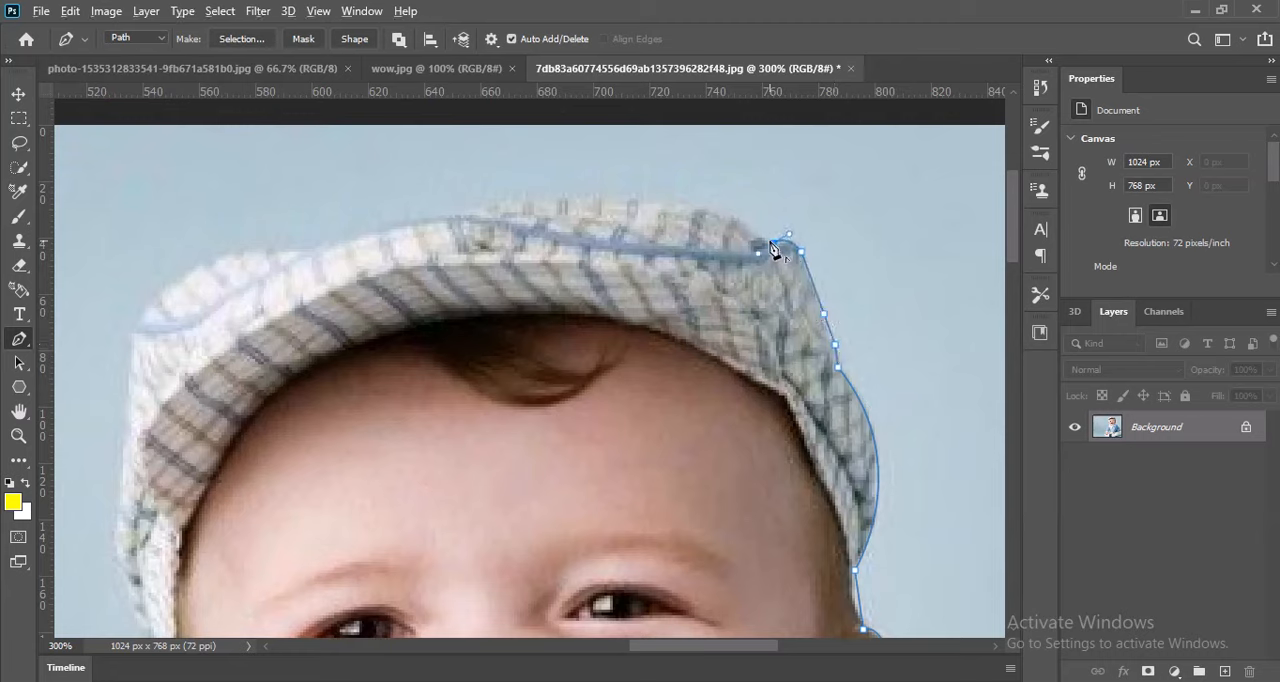
left_click(773, 245)
left_click_drag(700, 207, 651, 200)
left_click(700, 209)
left_click_drag(485, 209, 453, 240)
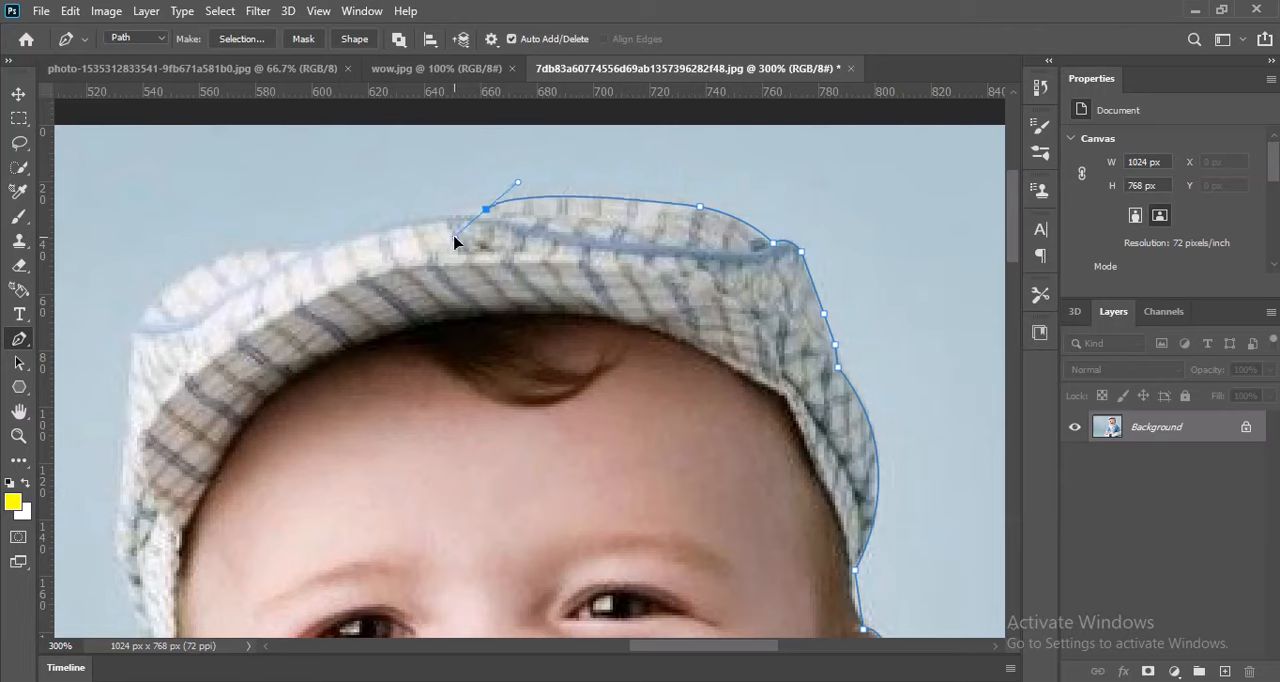
left_click(485, 210, "alt")
left_click(469, 215)
Continue the path with curves along the top of the brim to the cap's front corner.
left_click_drag(316, 250, 295, 268)
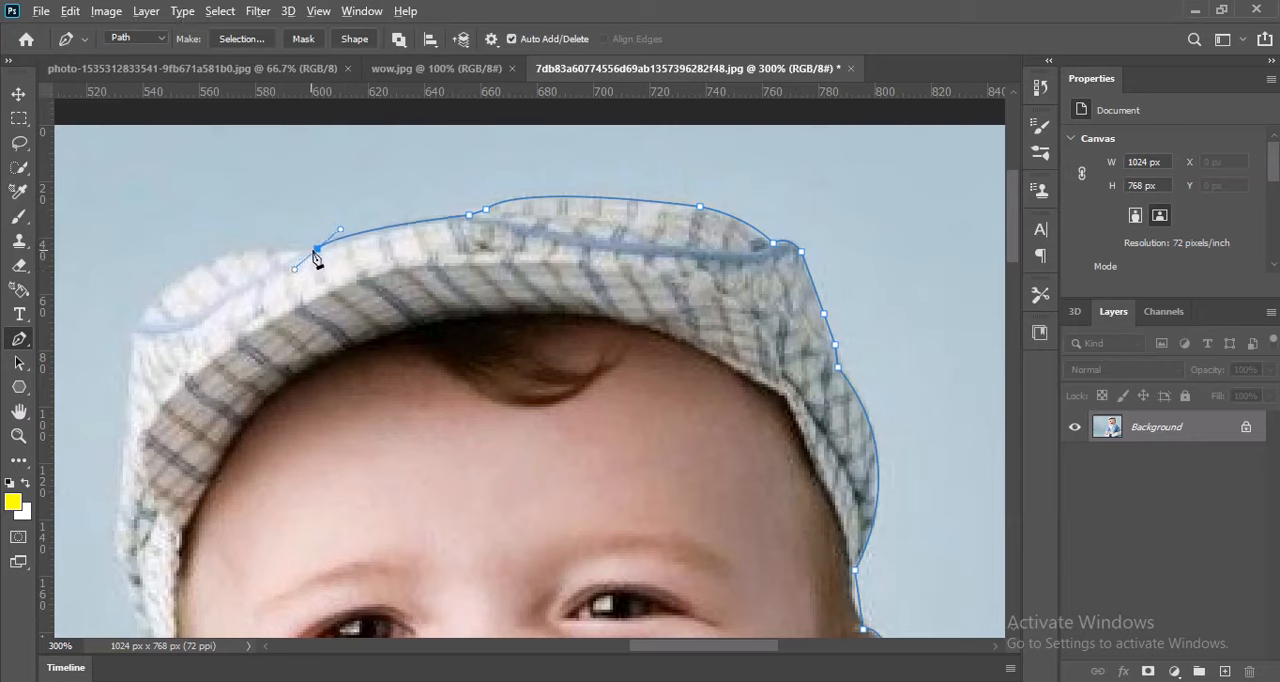
left_click(316, 250, "alt")
left_click_drag(134, 331, 84, 442)
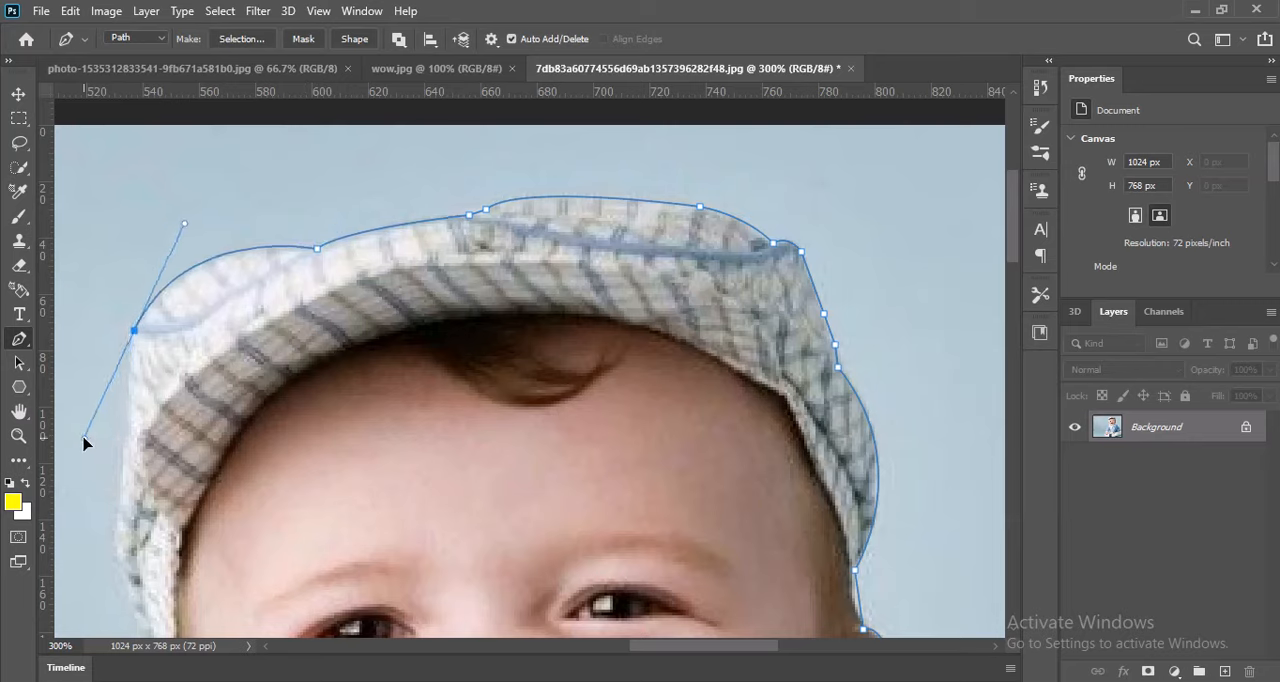
left_click(135, 331, "alt")
Trace the front side of the cap down to where it meets the baby's other ear.
scroll(186, 349, "down", 4)
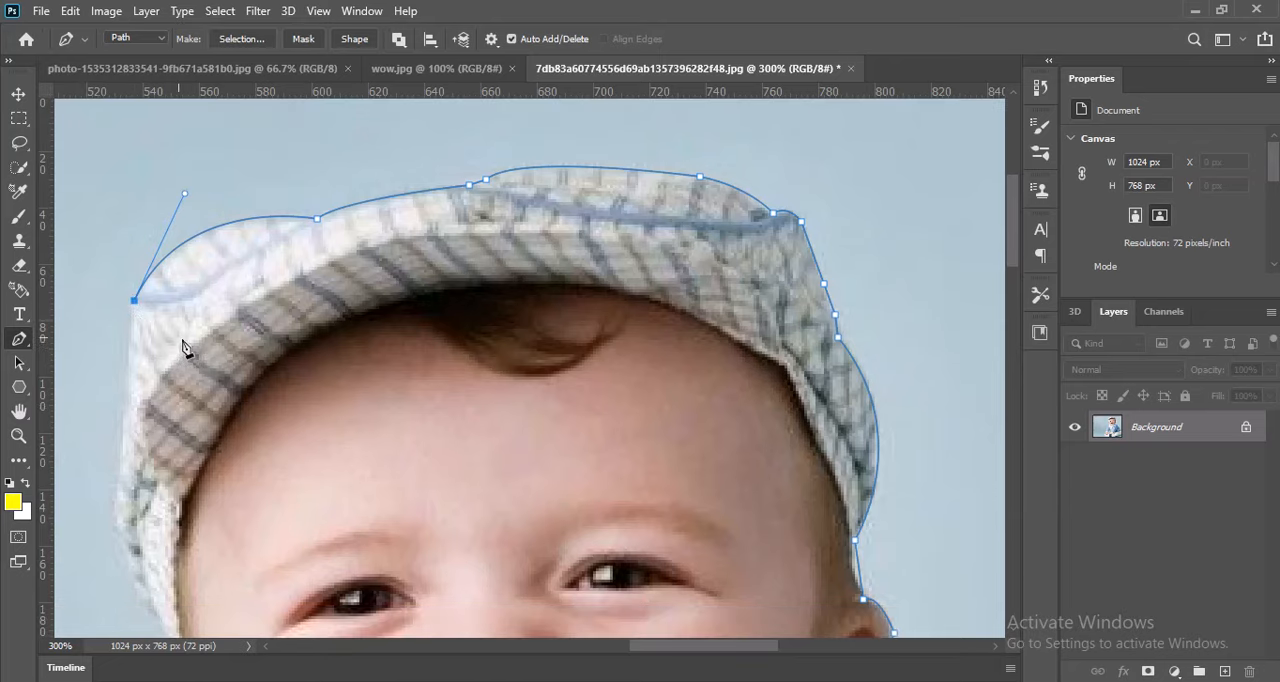
left_click(126, 333)
scroll(126, 345, "down", 3)
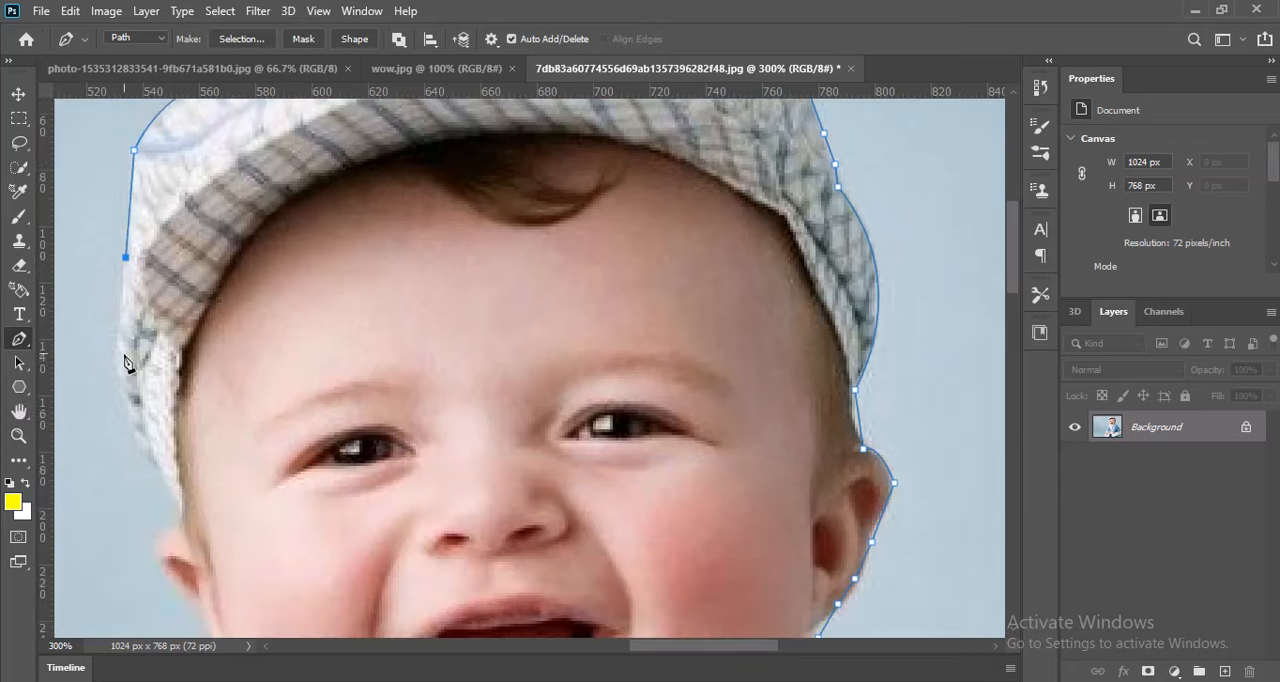
left_click(114, 356)
left_click(114, 375)
left_click(148, 456)
scroll(181, 511, "down", 3)
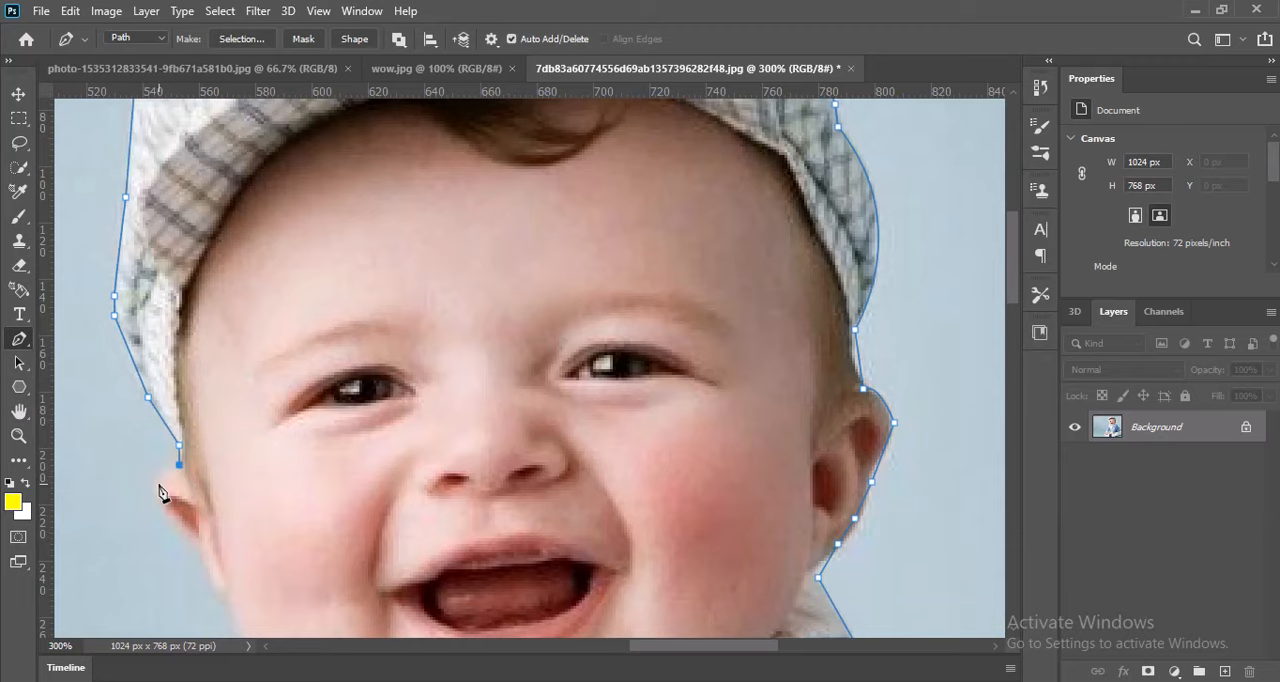
Trace the ear and follow the cheek down to the white collar.
left_click_drag(153, 484, 150, 497)
scroll(153, 494, "down", 3)
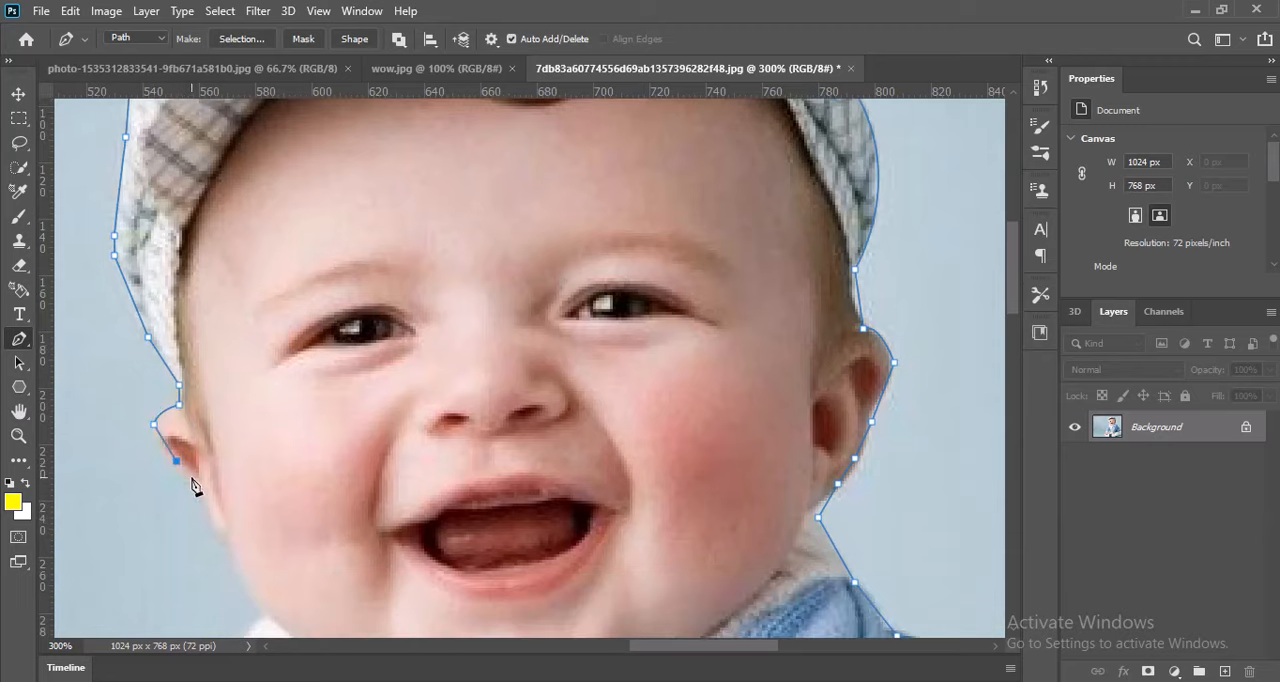
left_click(198, 493)
scroll(226, 546, "down", 5)
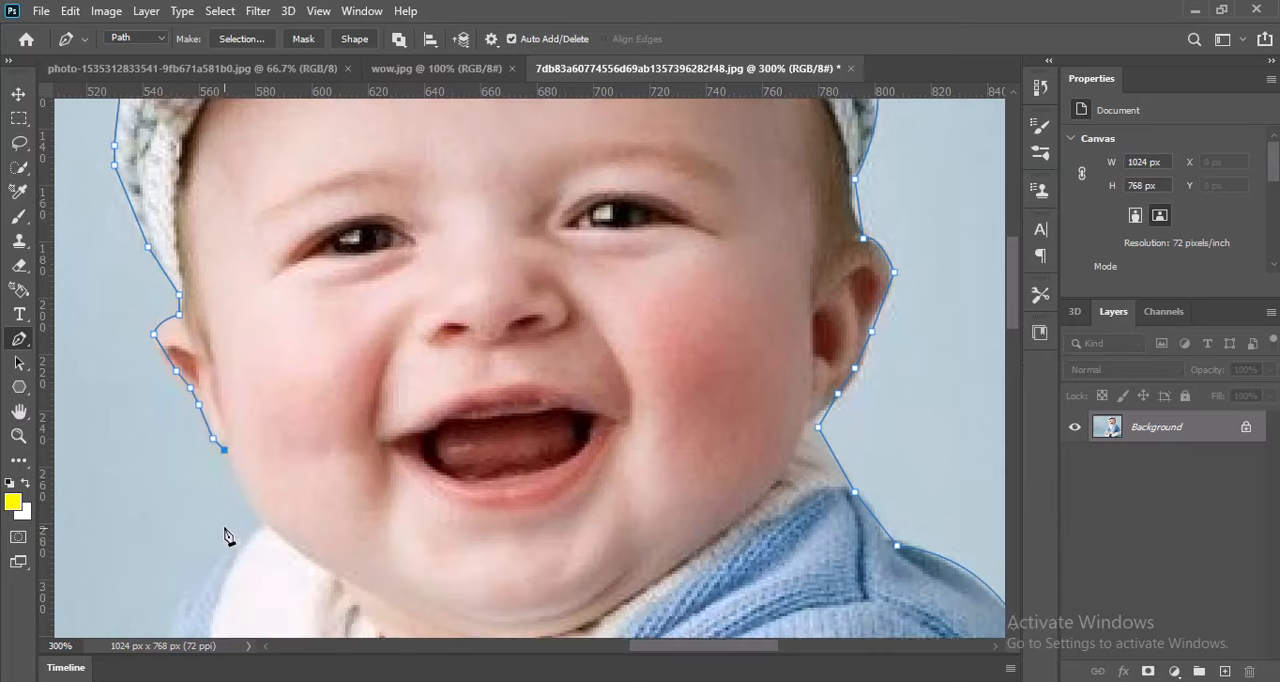
left_click(257, 456)
left_click_drag(258, 462, 280, 482)
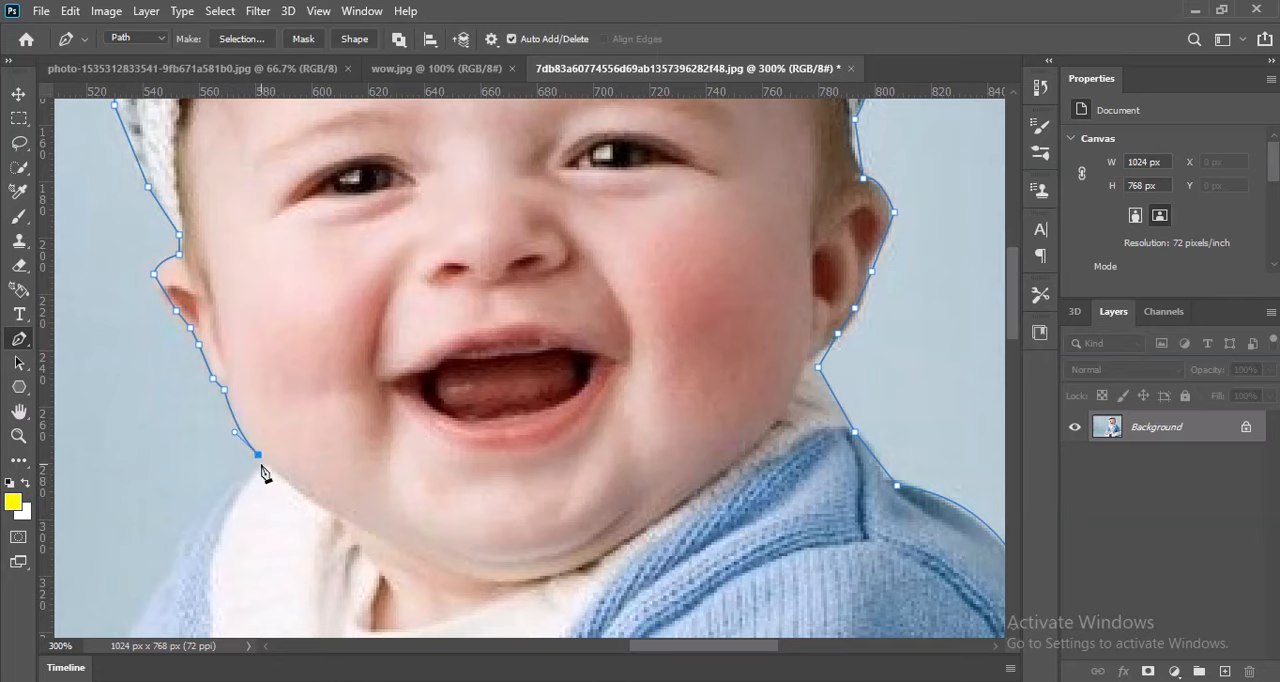
left_click(259, 458)
Extend the path from the collar down along the outer edge of the cardigan's shoulder.
scroll(260, 465, "down", 2)
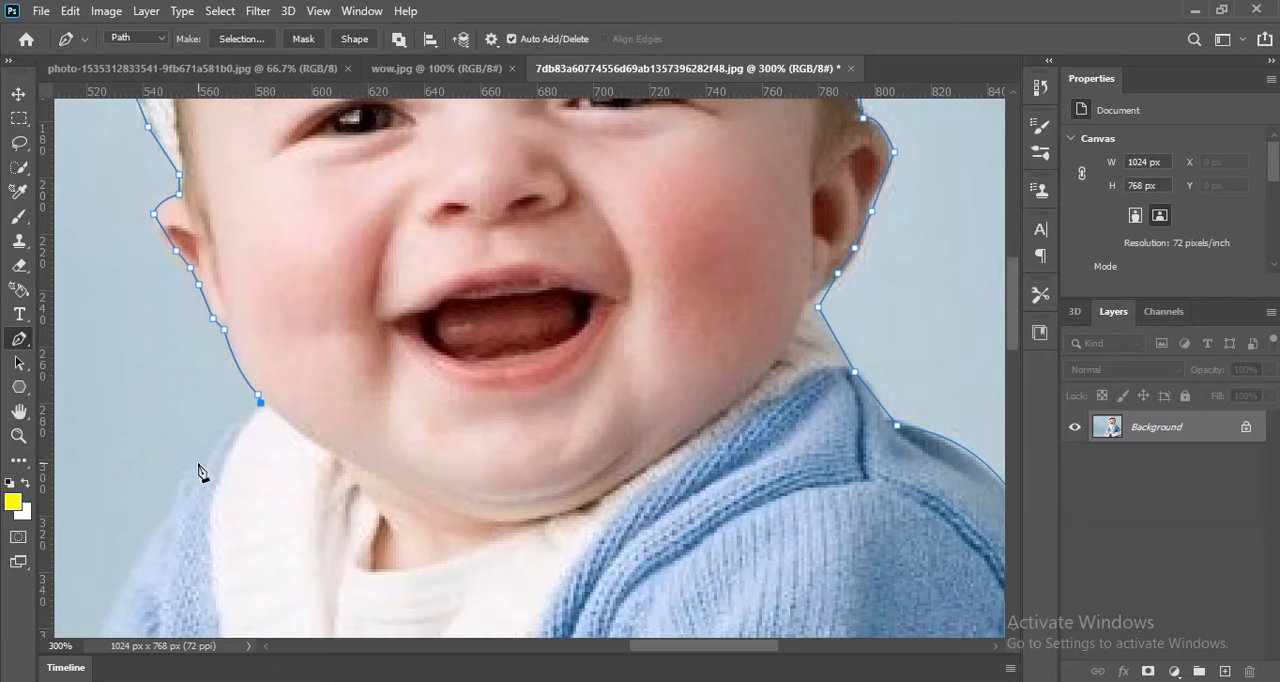
left_click_drag(190, 463, 167, 490)
scroll(190, 475, "down", 4)
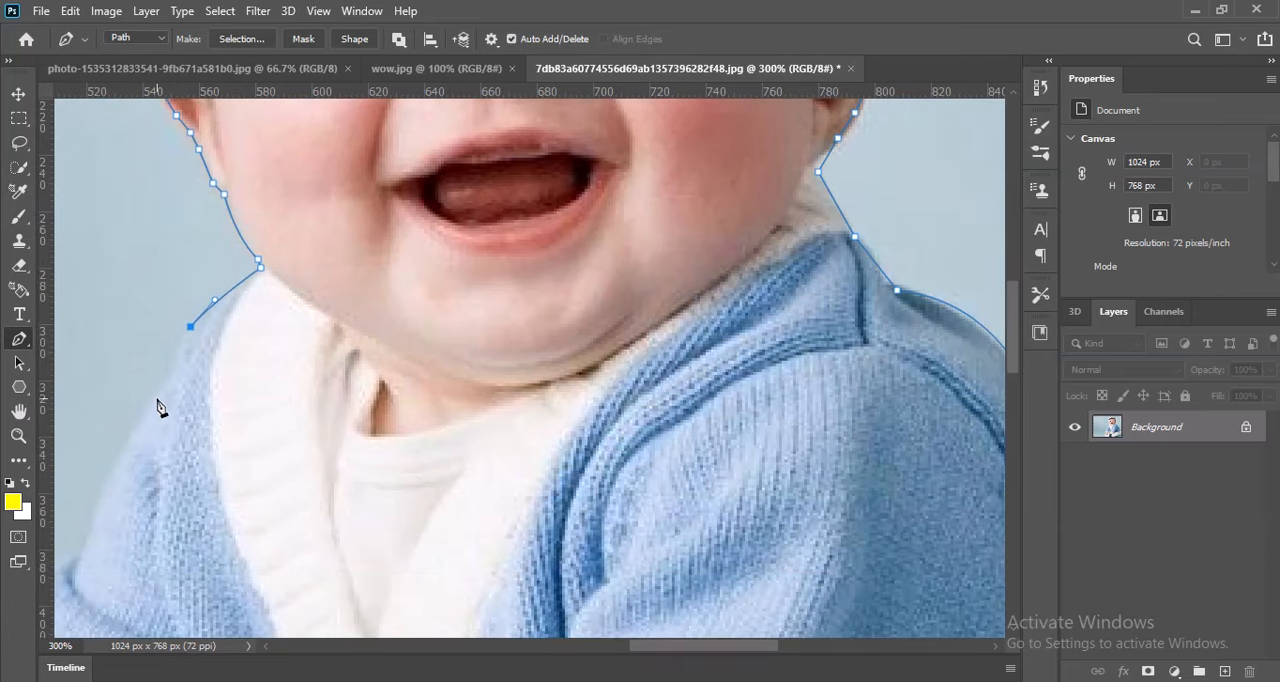
left_click(156, 390)
scroll(157, 398, "down", 1)
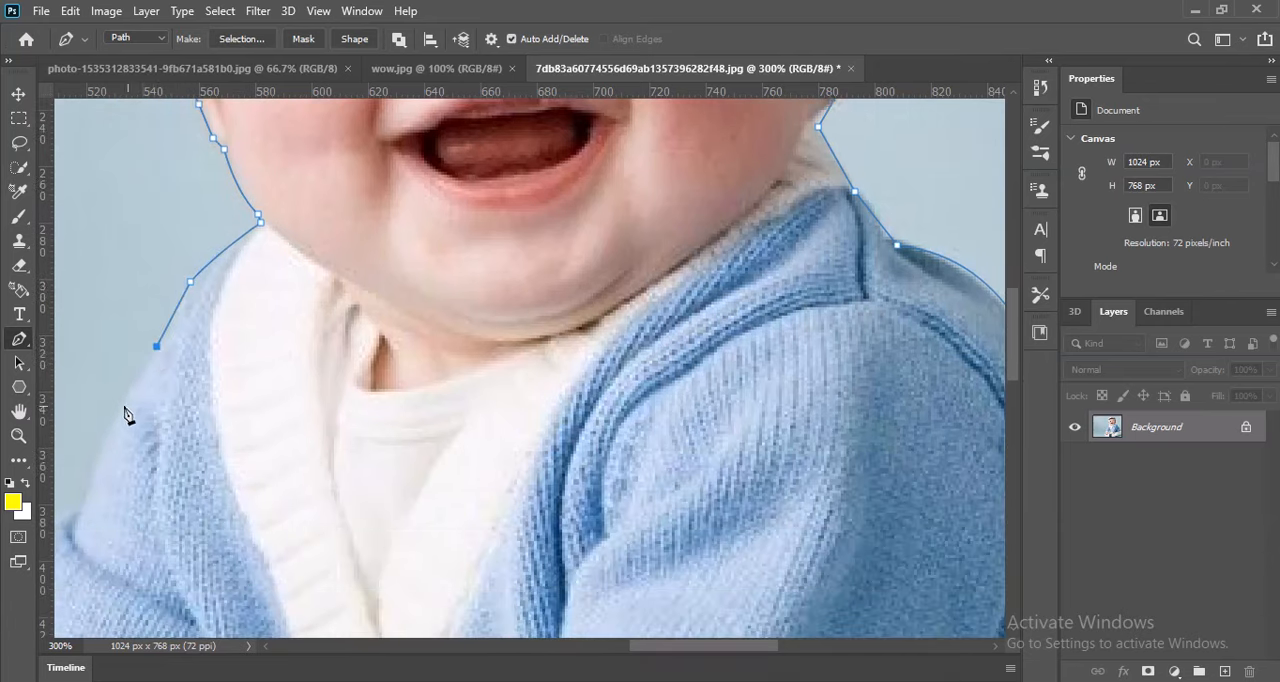
left_click(117, 409)
scroll(118, 412, "down", 2)
Trace around the shoulder fold and onto the upper part of the sleeve.
key("space")
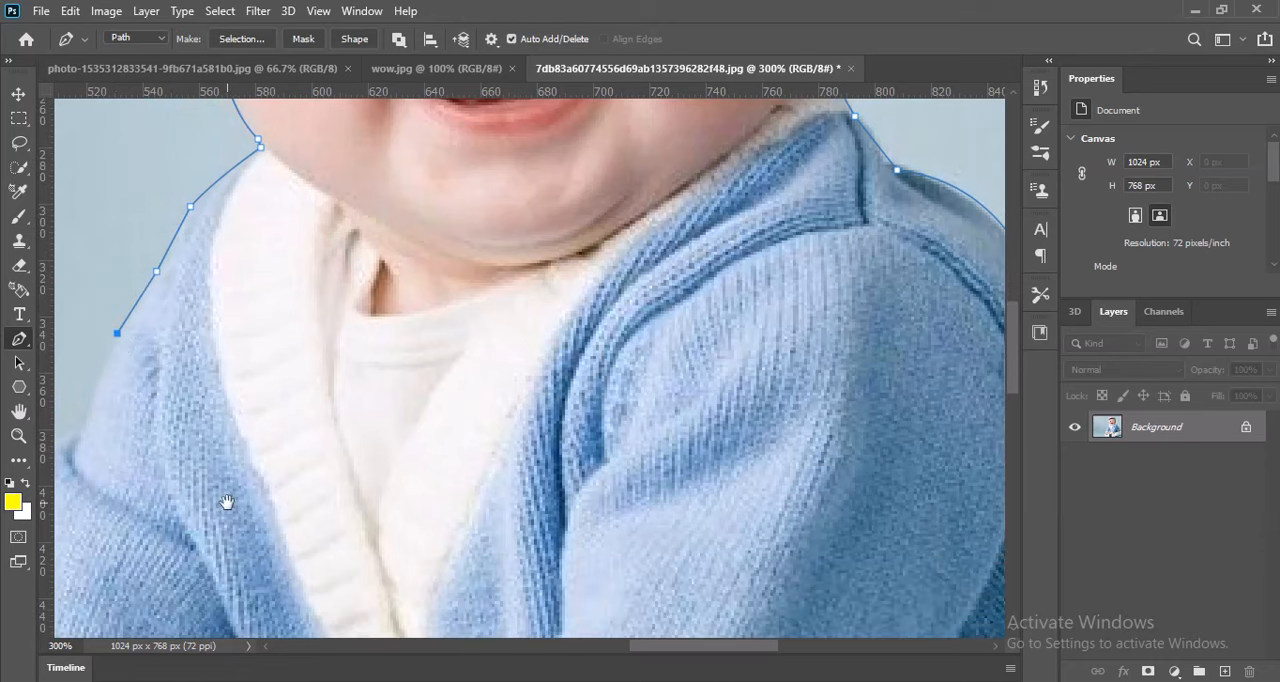
left_click_drag(228, 505, 424, 355)
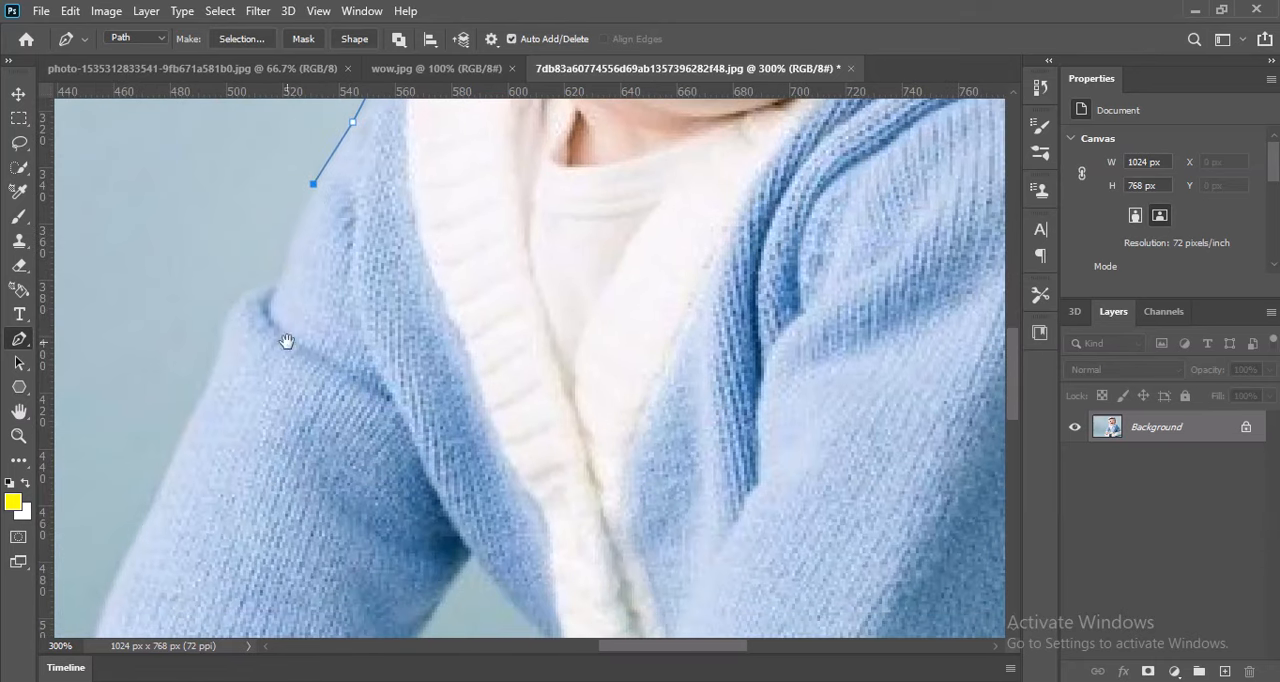
left_click(277, 279)
left_click_drag(232, 299, 224, 315)
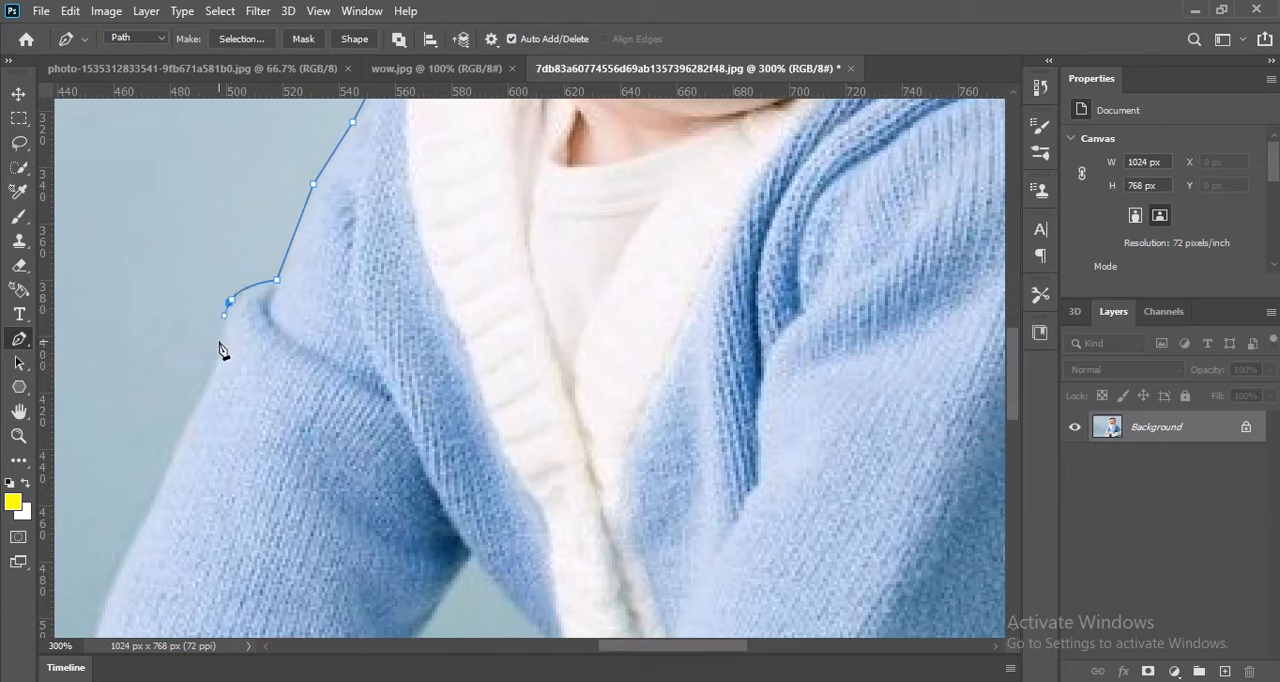
left_click(217, 341)
left_click(208, 381)
left_click(200, 394)
Carry the path down the sleeve to the cuff, around the hand and beneath the white shoe sole.
key("ctrl+minus")
key("ctrl+minus")
key("ctrl+minus")
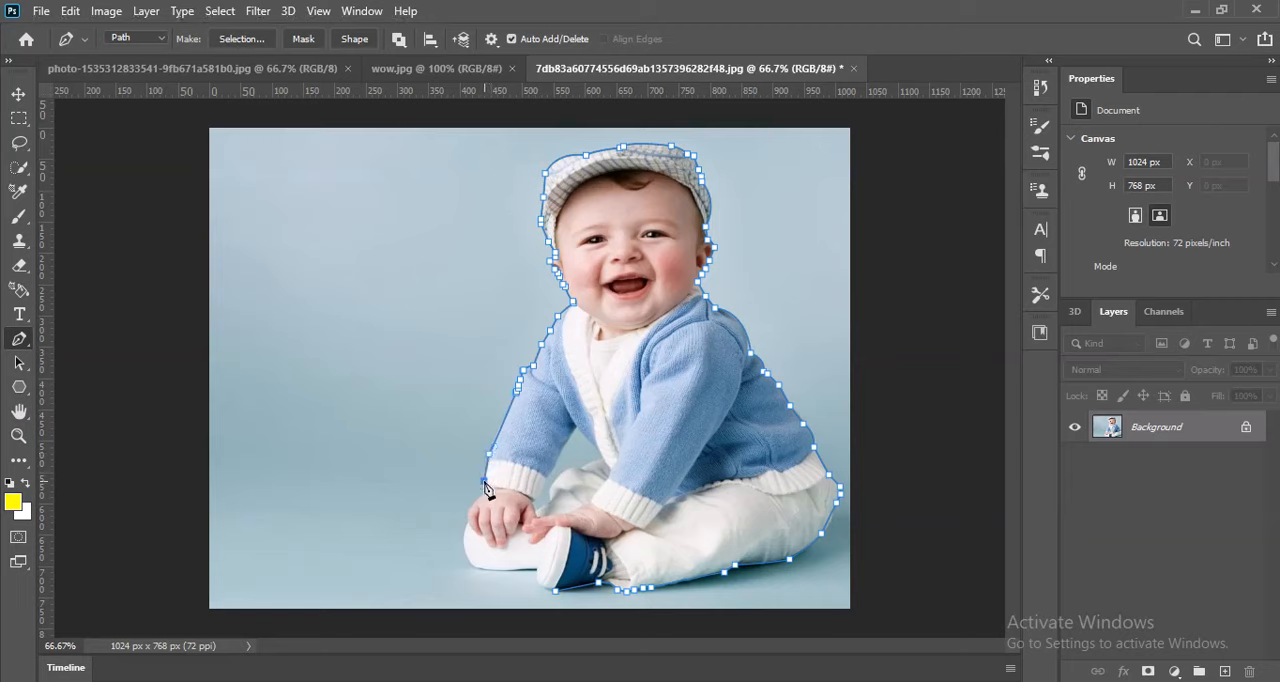
left_click(484, 481)
left_click(467, 509)
key("ctrl+z")
left_click_drag(474, 567, 532, 571)
left_click(521, 569)
left_click(522, 570, "alt")
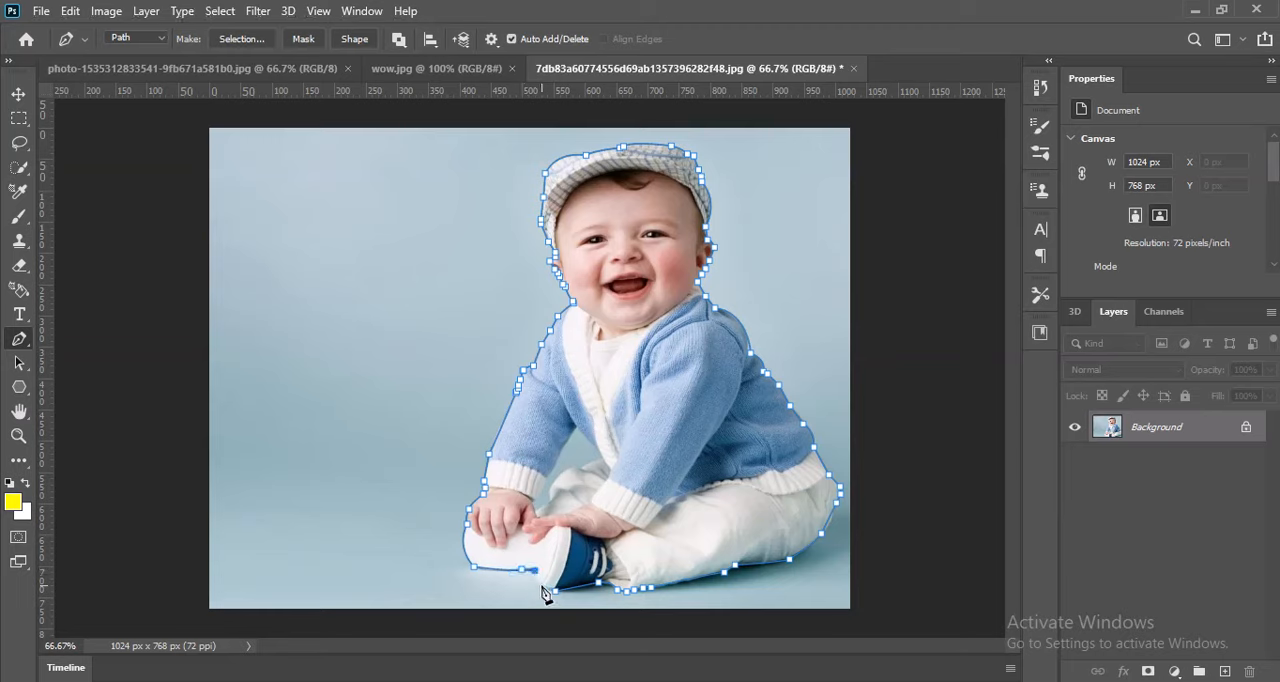
Close the path around the blue shoe at its starting point and convert it into a selection.
left_click_drag(539, 587, 545, 589)
left_click(552, 596)
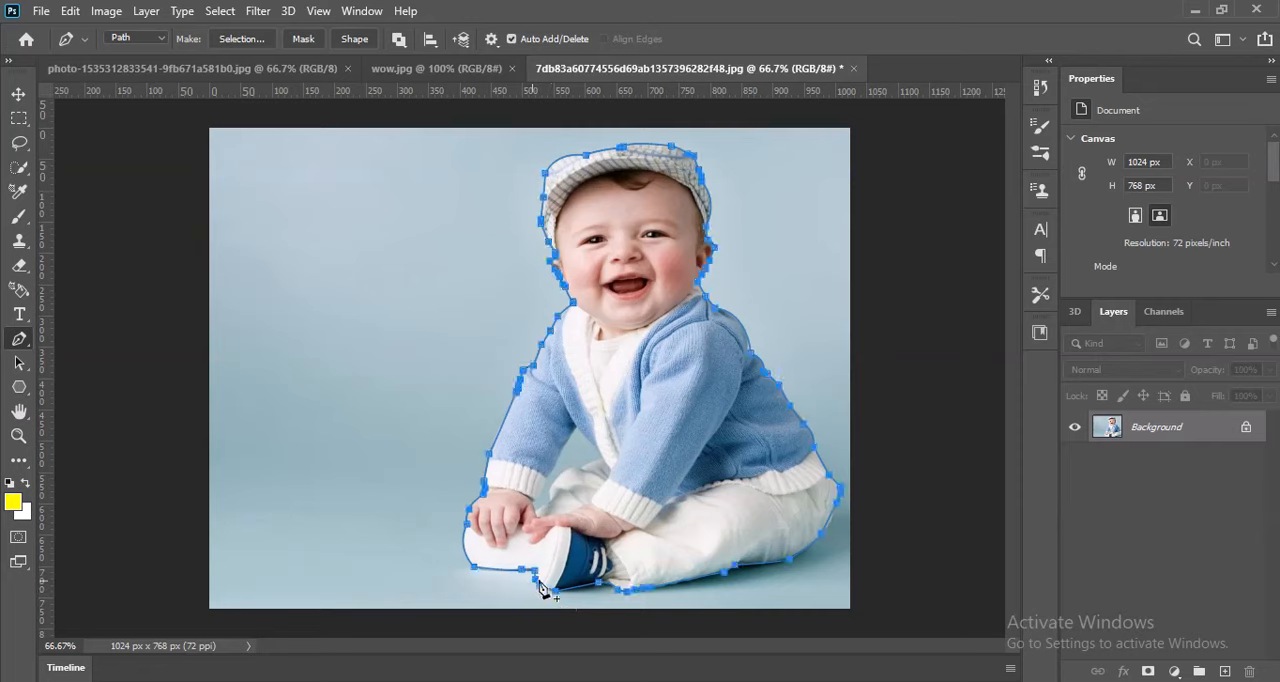
key("ctrl+Return")
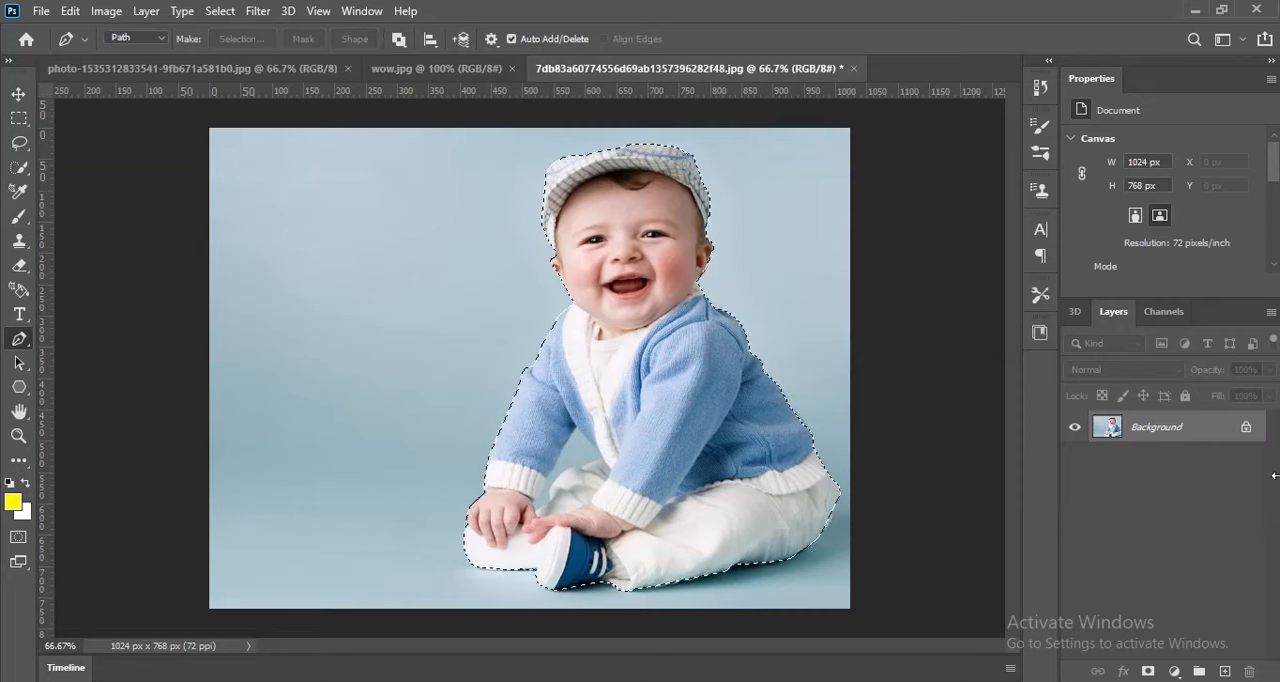
Duplicate the Background layer and move the selected baby into the phone photo document.
left_click_drag(1190, 440, 1224, 671)
key("v")
left_click_drag(673, 424, 520, 343)
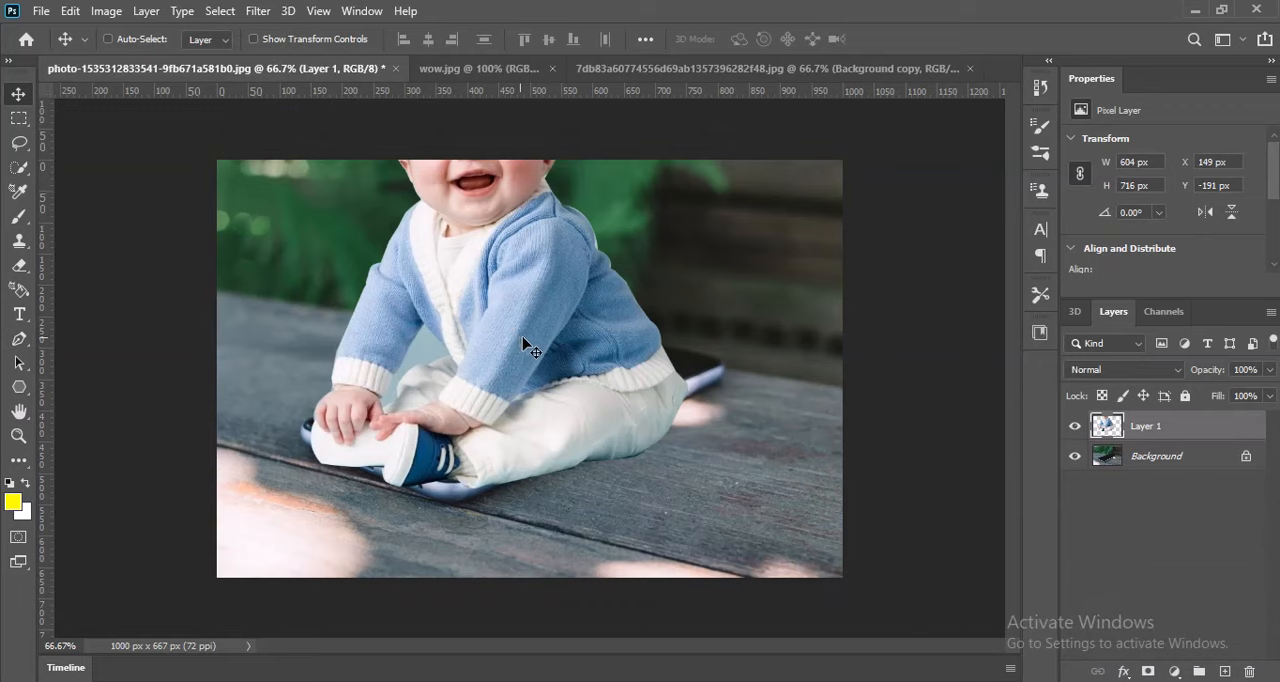
Scale the baby down proportionally to about 293 × 347 px and seat it on the phone's screen.
key("ctrl+t")
left_click_drag(684, 487, 557, 394)
left_click_drag(590, 244, 634, 198)
left_click_drag(574, 307, 560, 344)
key("Return")
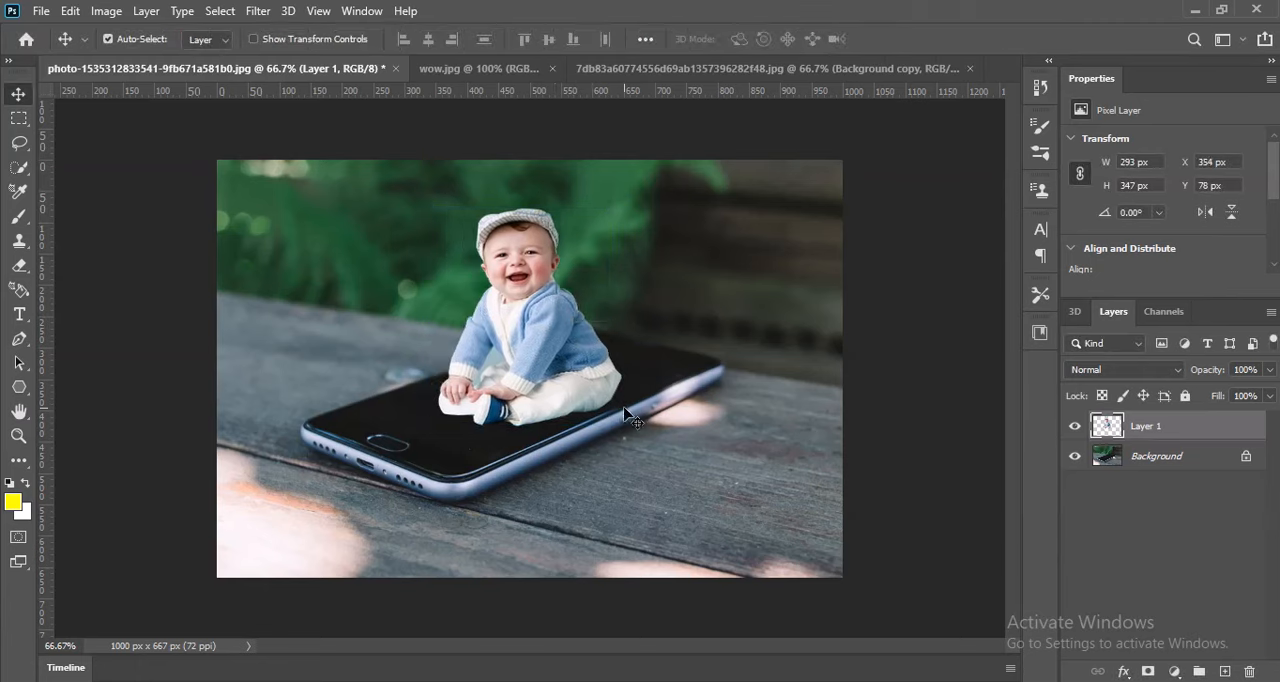
Darken the baby layer with Levels by setting the midtone input level to 0.70.
key("ctrl+l")
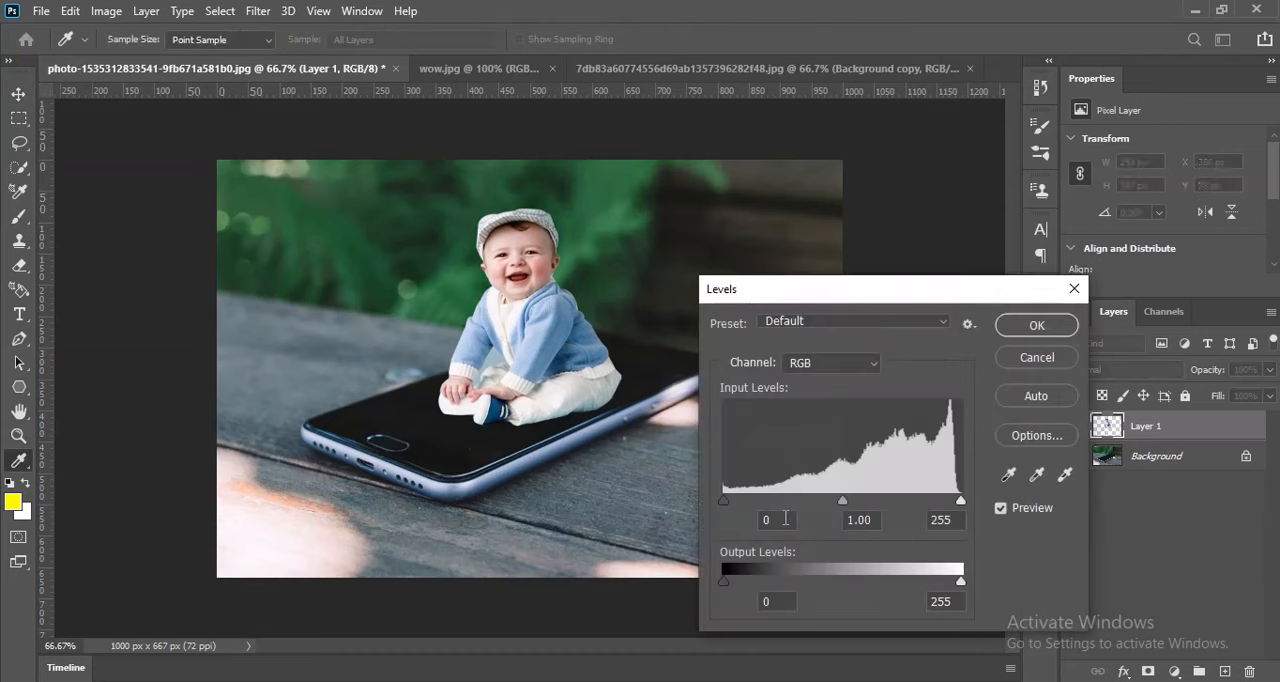
left_click_drag(843, 505, 870, 508)
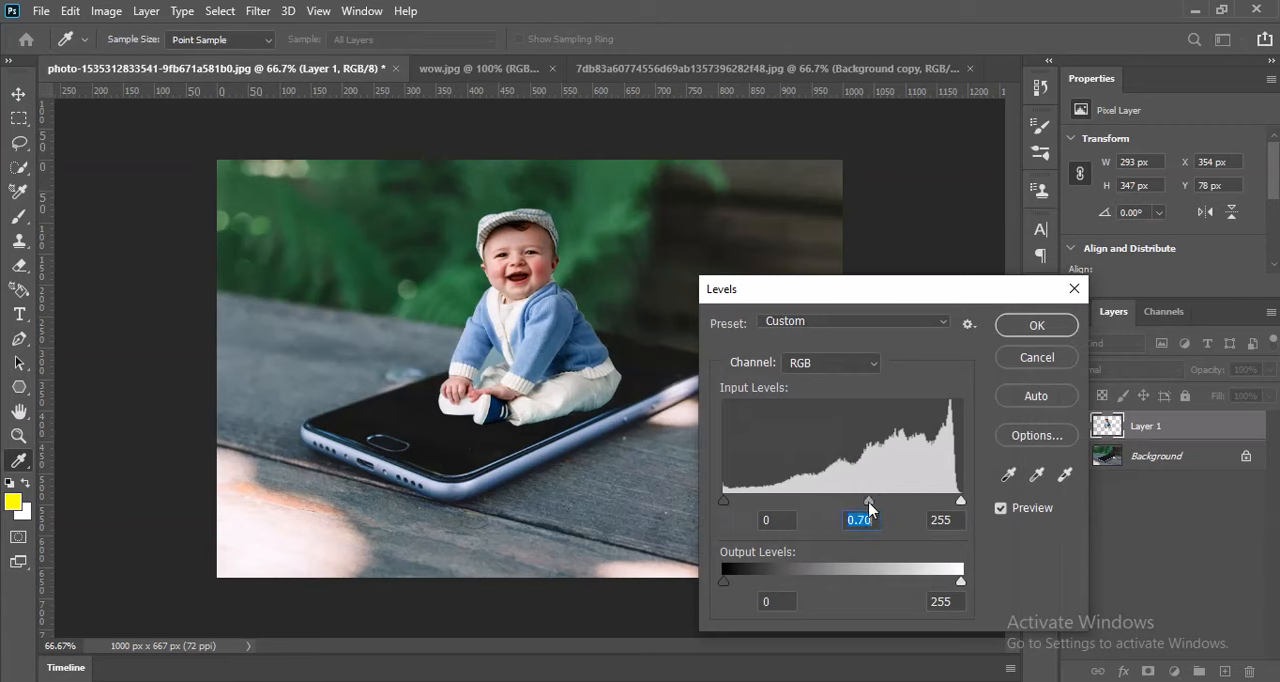
left_click(1051, 335)
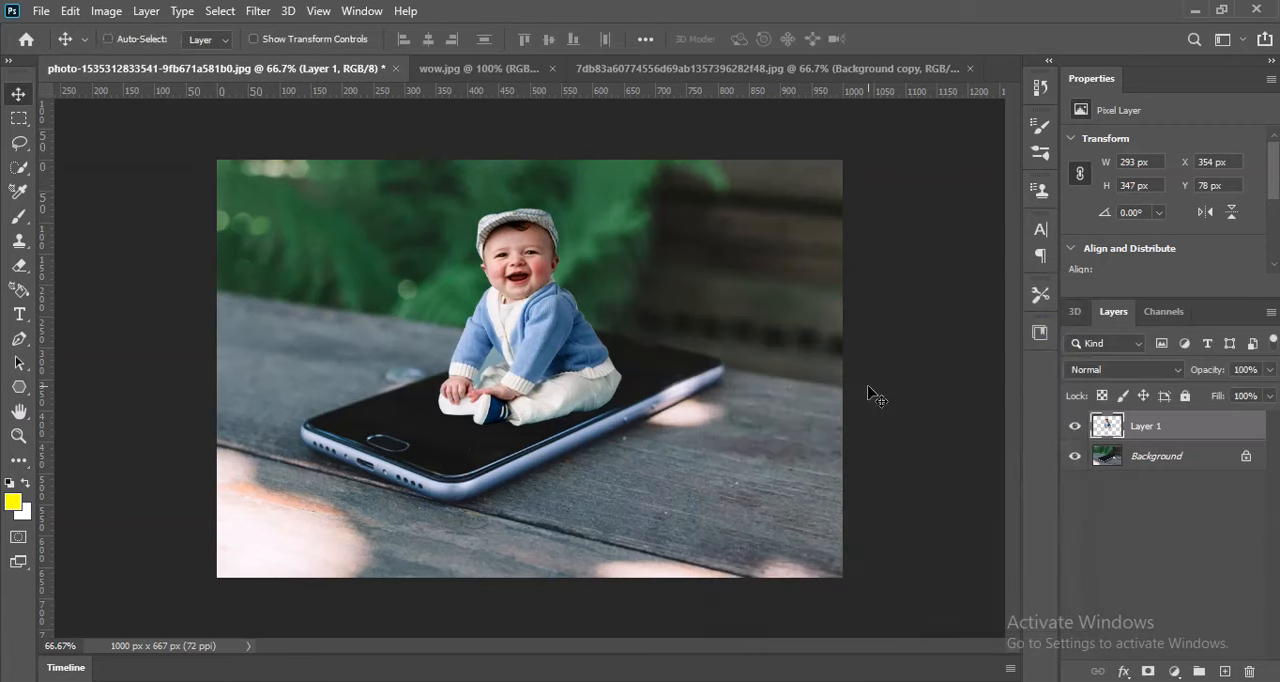
Shift the baby layer's midtones toward cyan and blue with Color Balance.
key("ctrl+b")
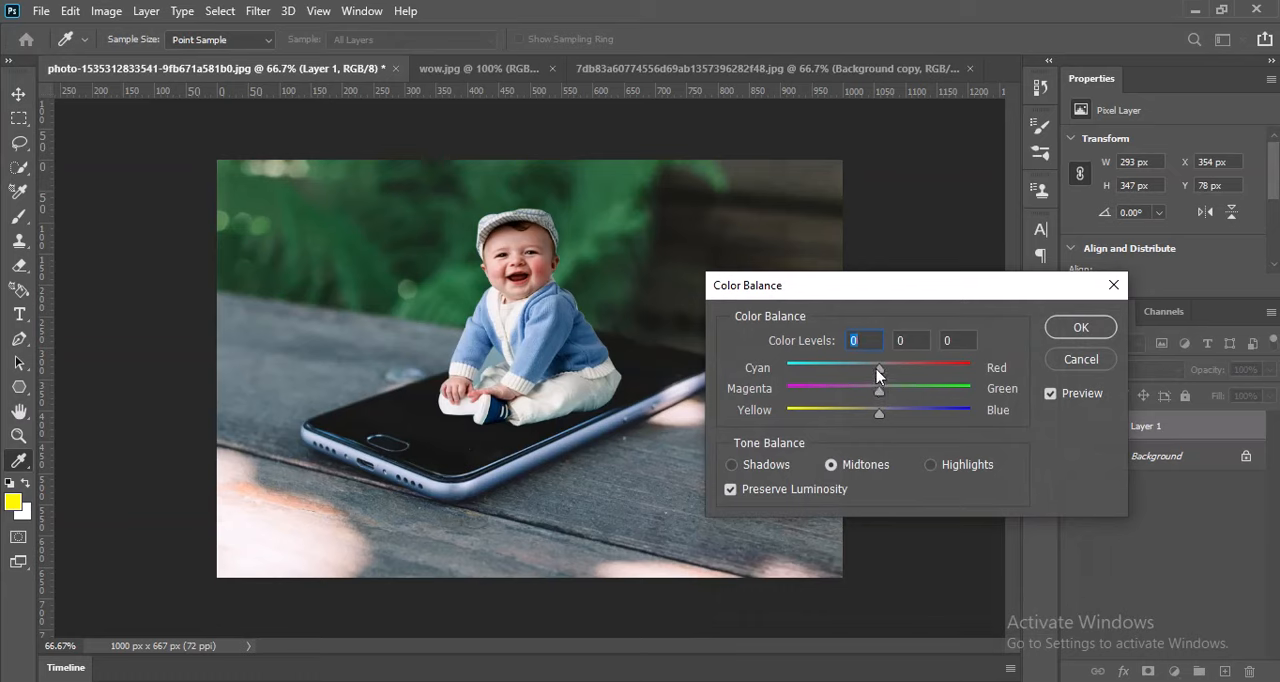
left_click_drag(877, 372, 834, 383)
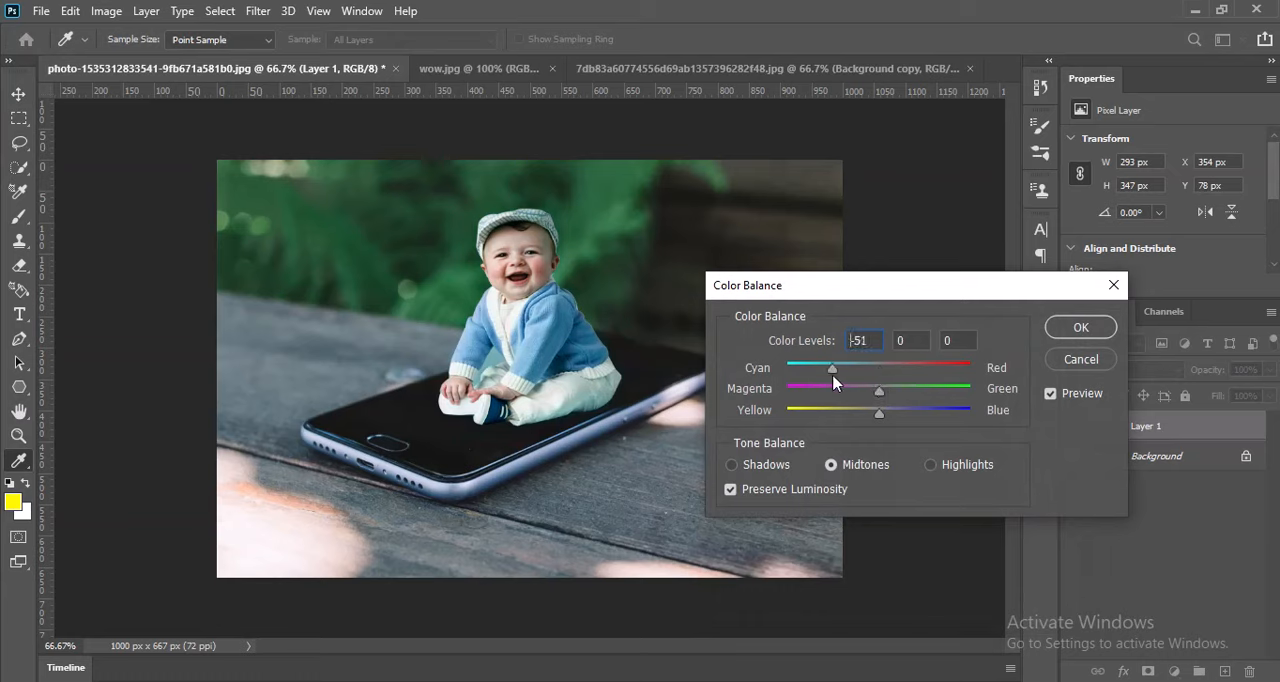
left_click(916, 413)
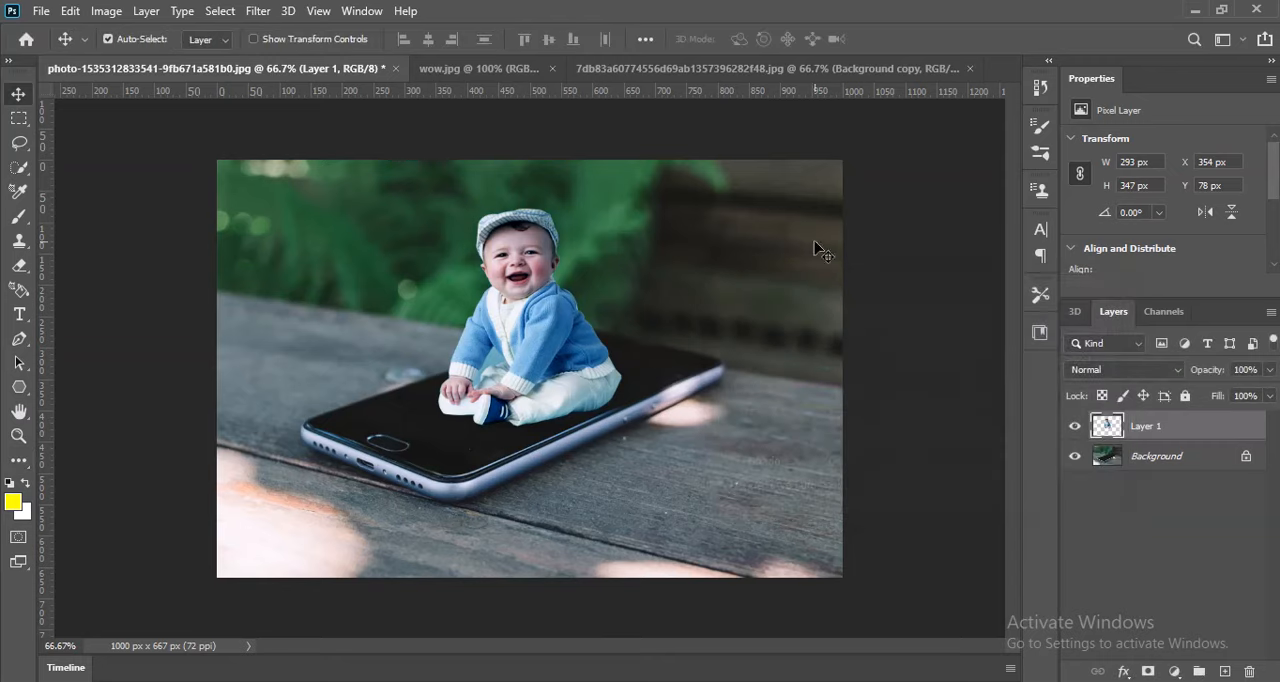
Duplicate the Background layer in wow.jpg and select the entire neon frame image.
left_click(505, 80)
left_click_drag(1170, 424, 1224, 671)
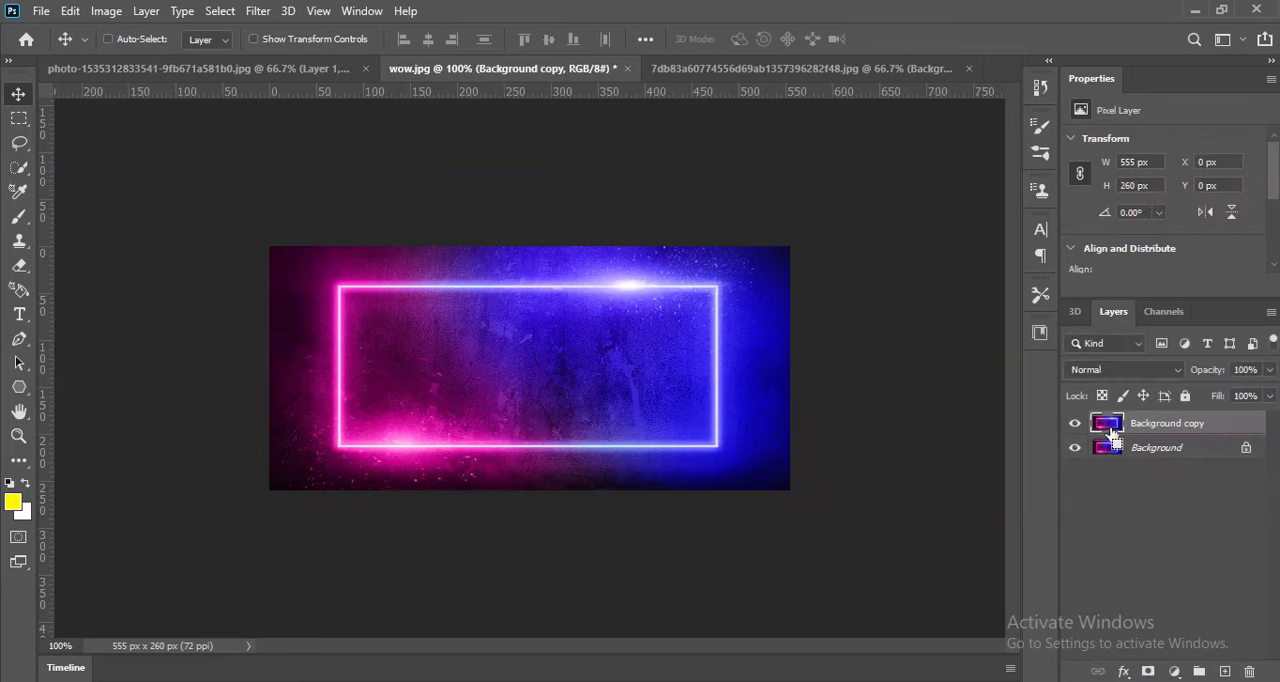
key("ctrl+a")
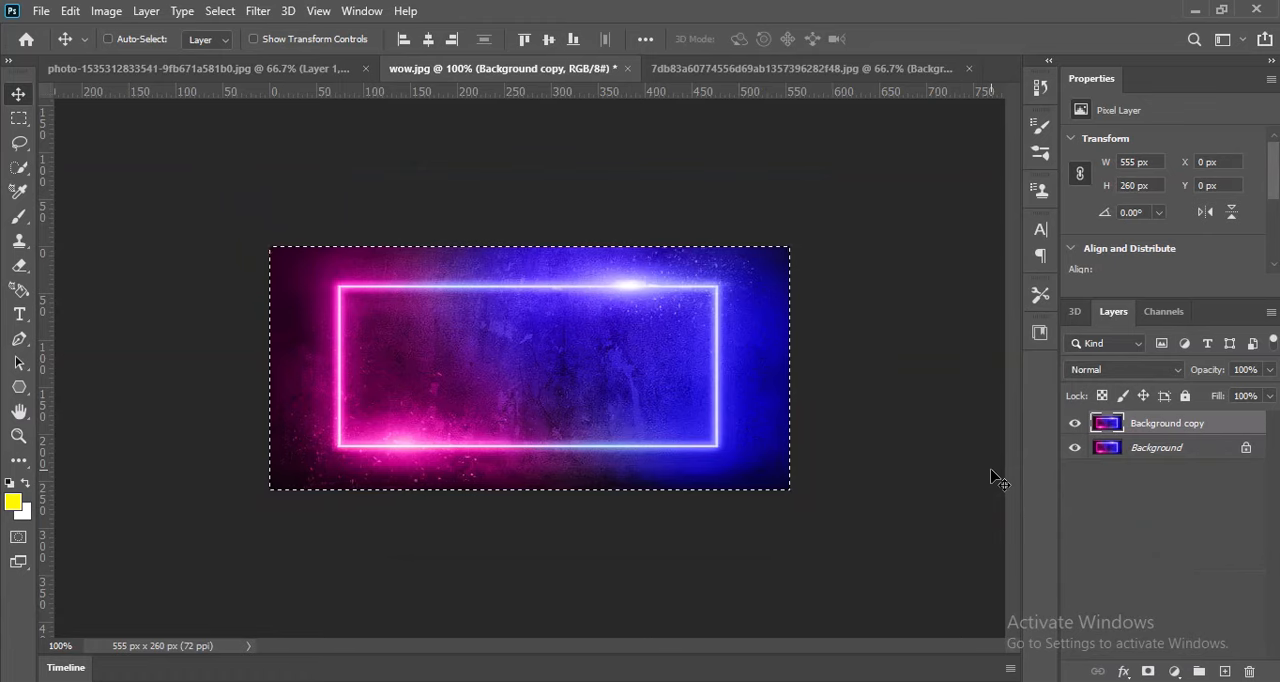
Switch to the phone photo and open the Vanishing Point filter on its Background layer.
left_click(310, 69)
left_click(320, 11)
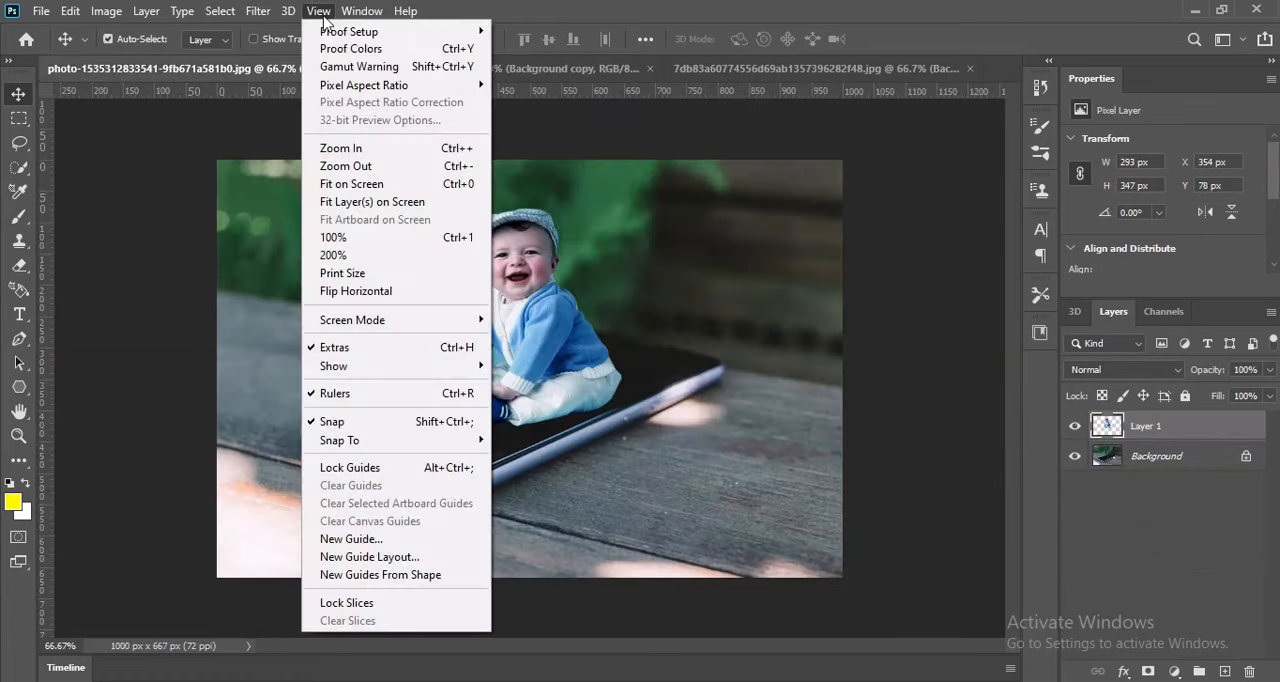
mouse_move(257, 13)
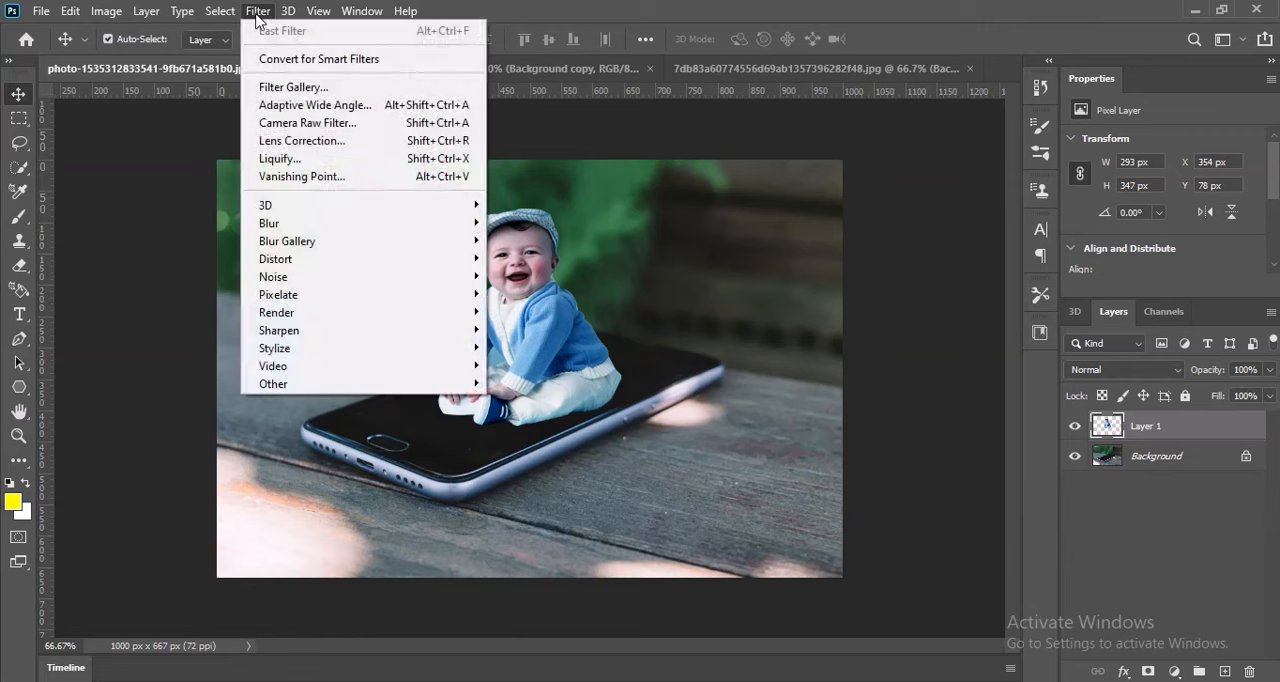
left_click(1190, 466)
left_click(261, 12)
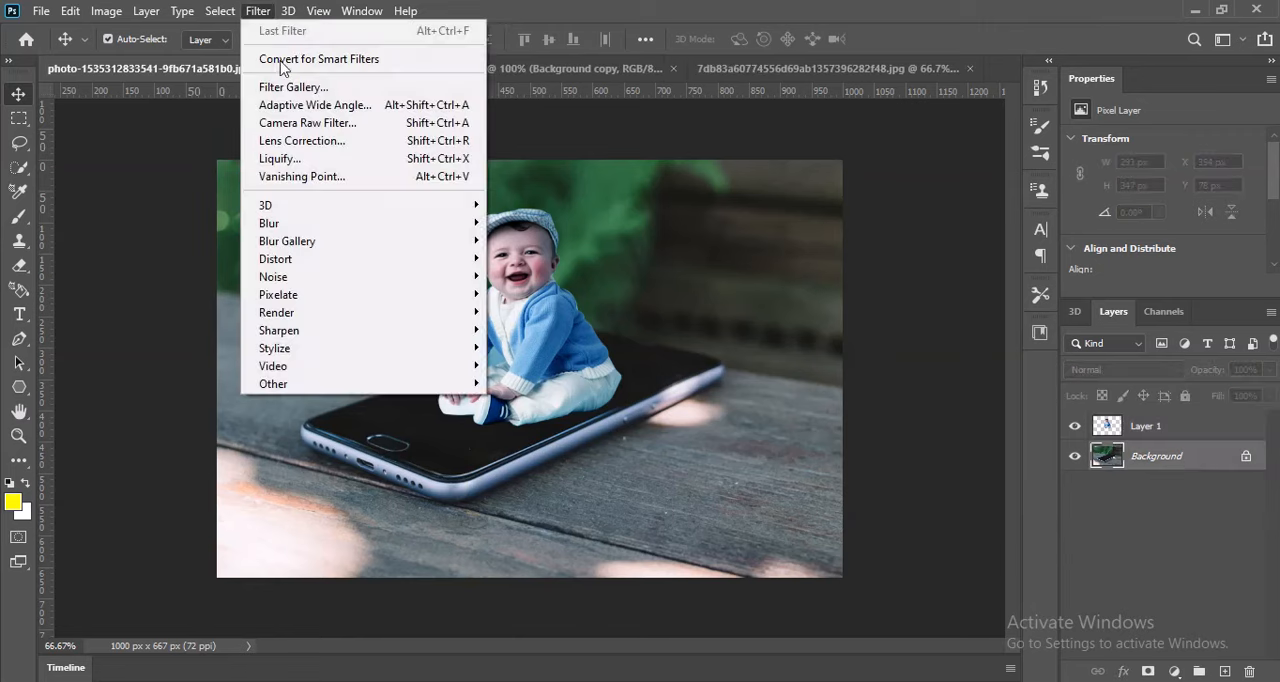
left_click(300, 176)
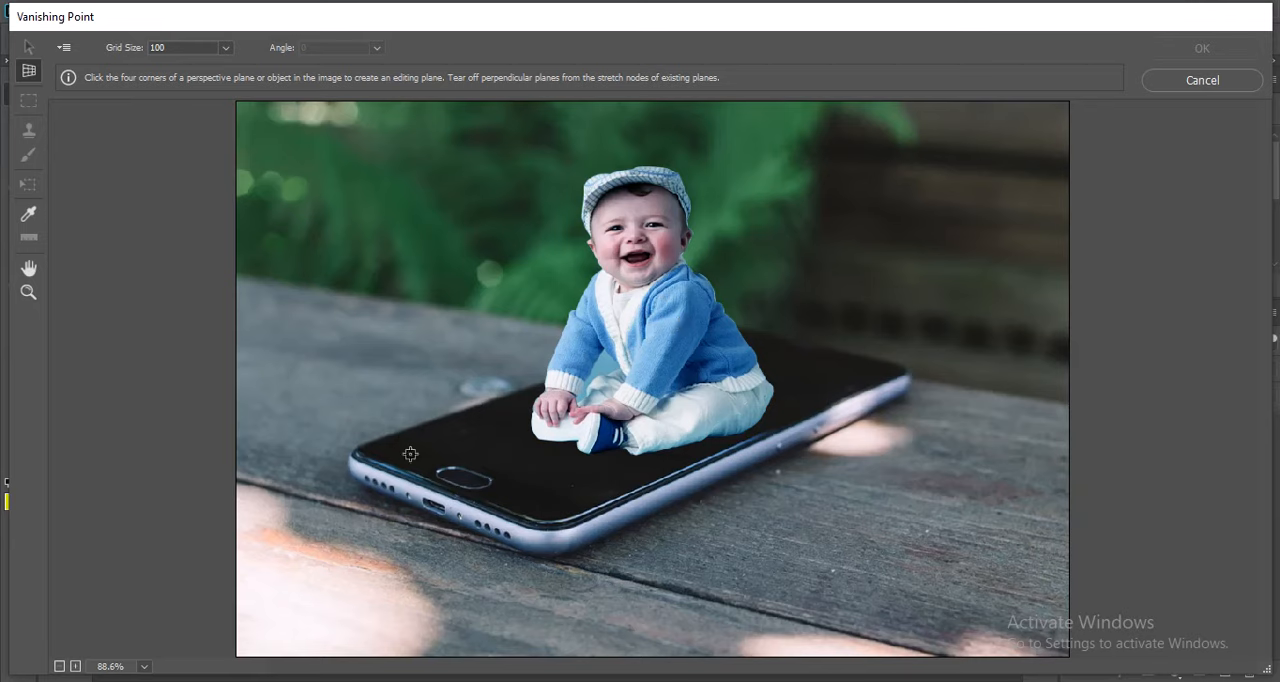
left_click(360, 451)
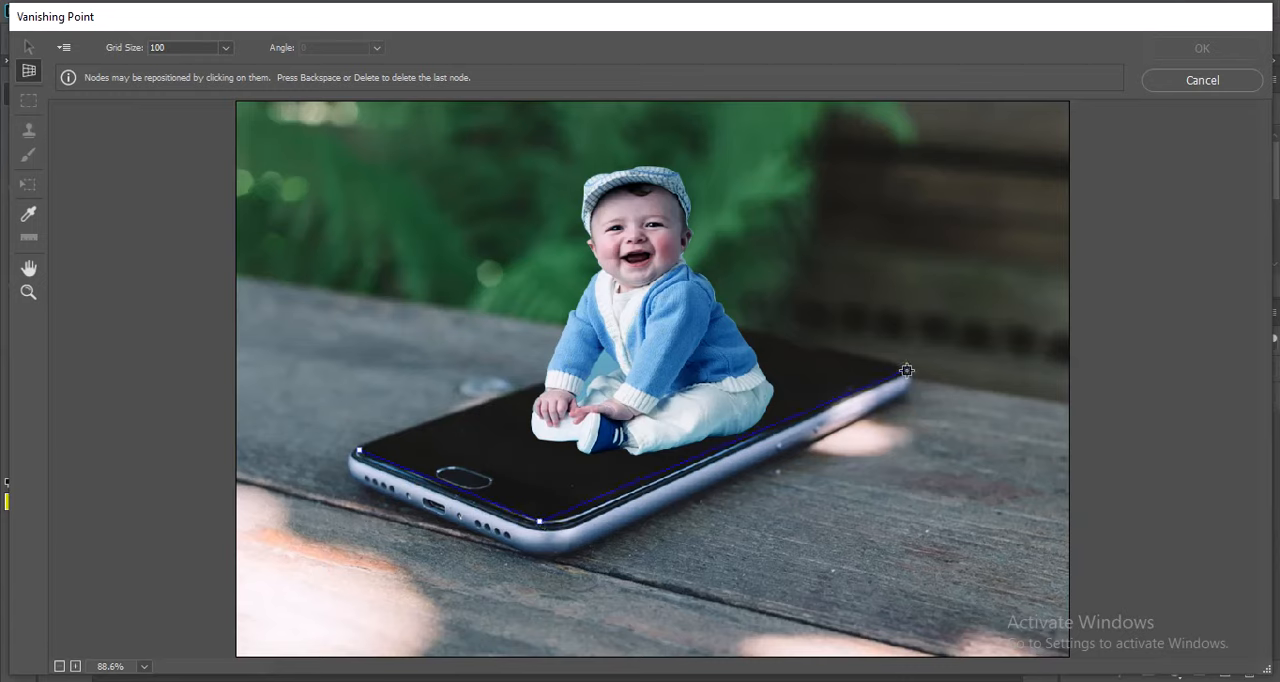
left_click(560, 520)
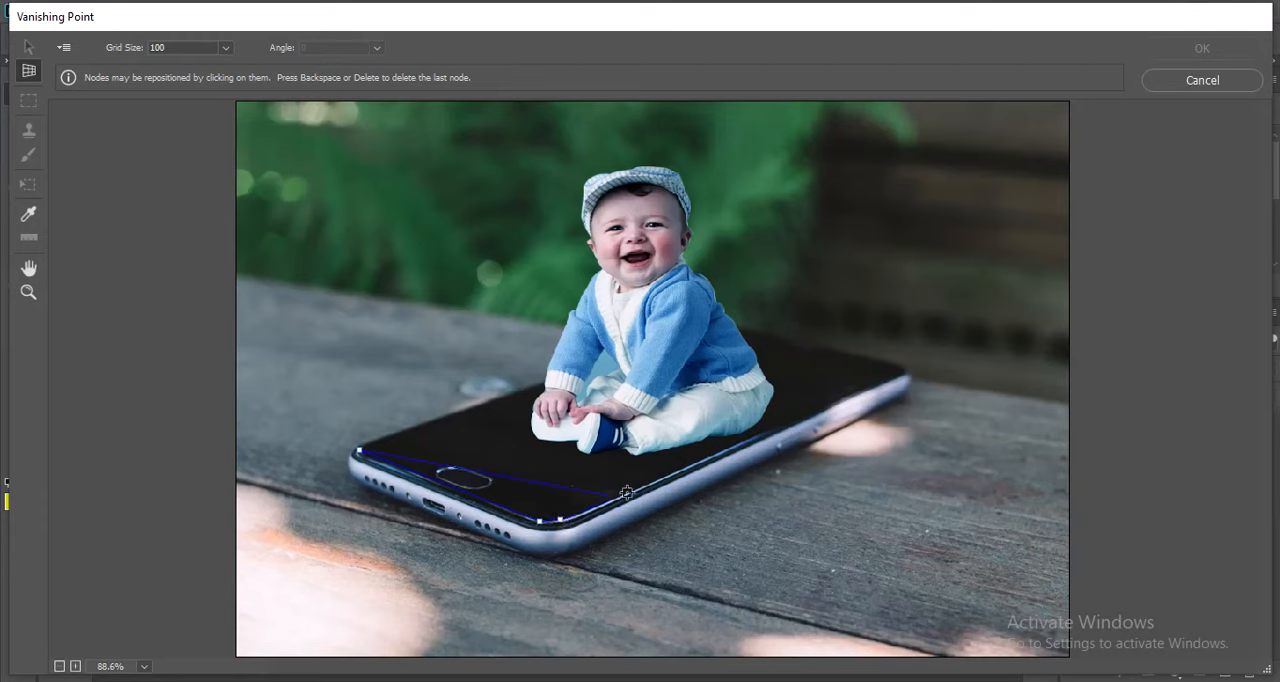
left_click(902, 371)
key("BackSpace")
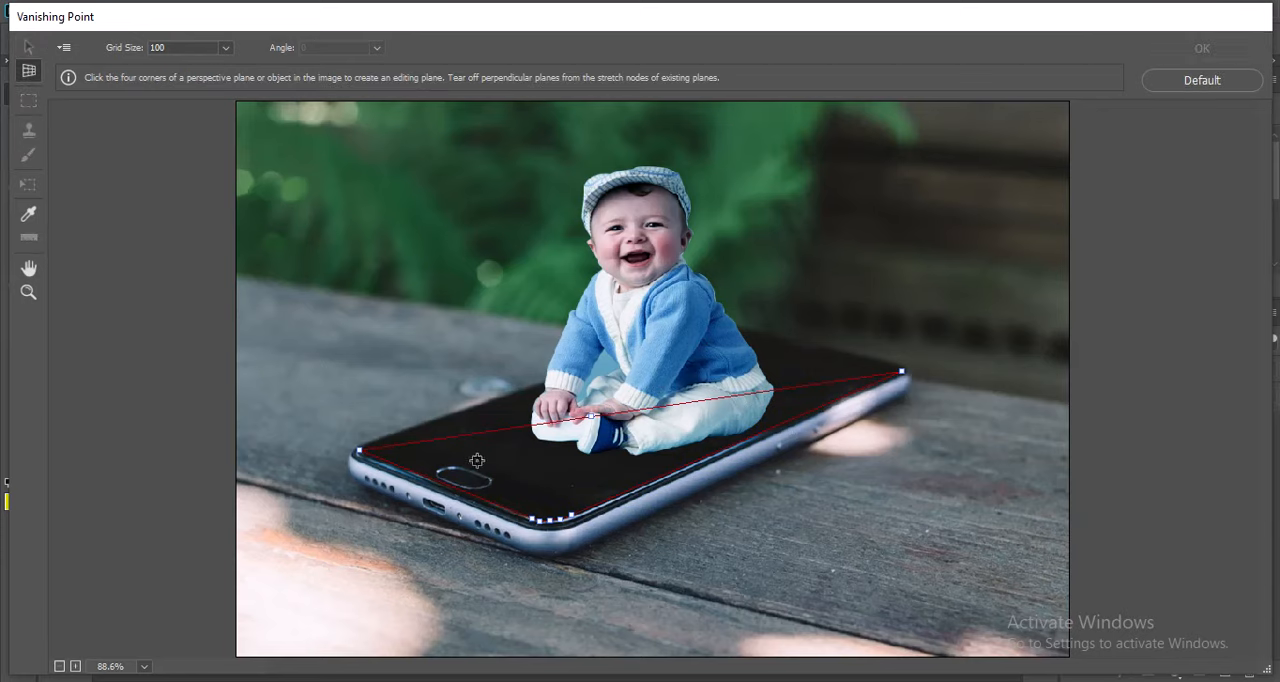
Define a four-corner perspective plane that follows the edges of the phone's screen in Vanishing Point.
left_click(359, 452)
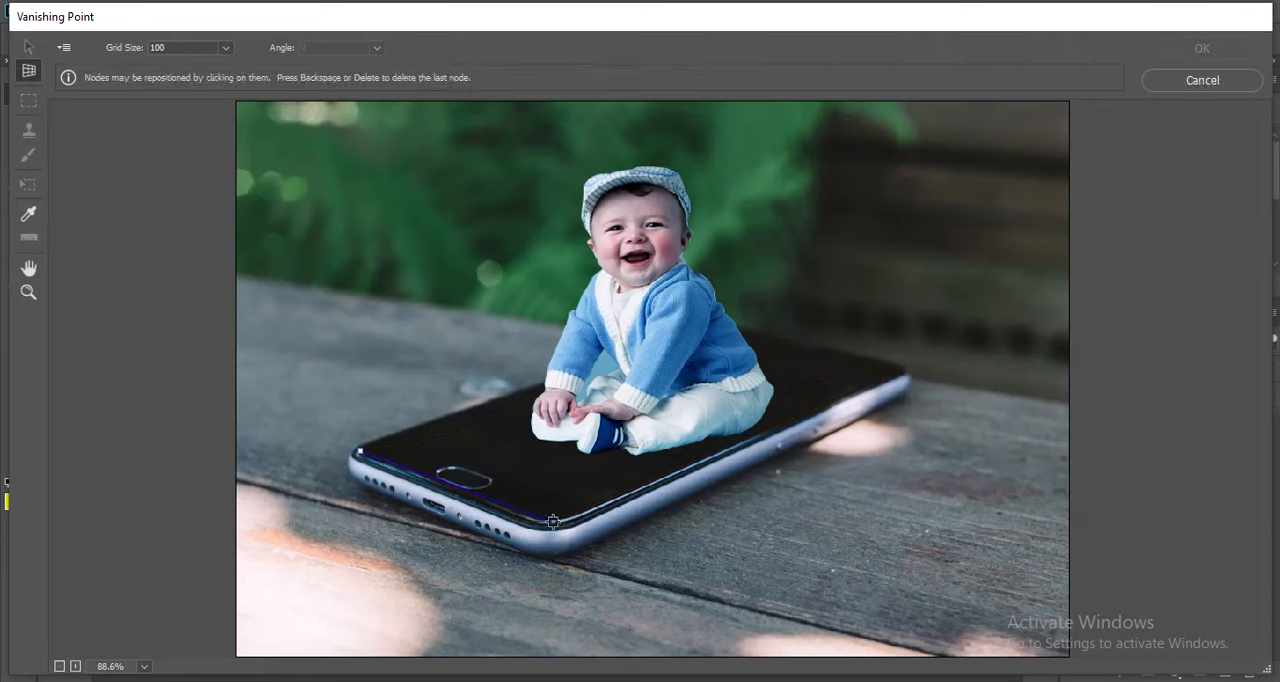
left_click(543, 522)
left_click(899, 371)
left_click(704, 325)
Paste the neon frame image into the perspective plane, rotate it lengthwise to cover the phone's screen, and apply the filter.
key("ctrl+v")
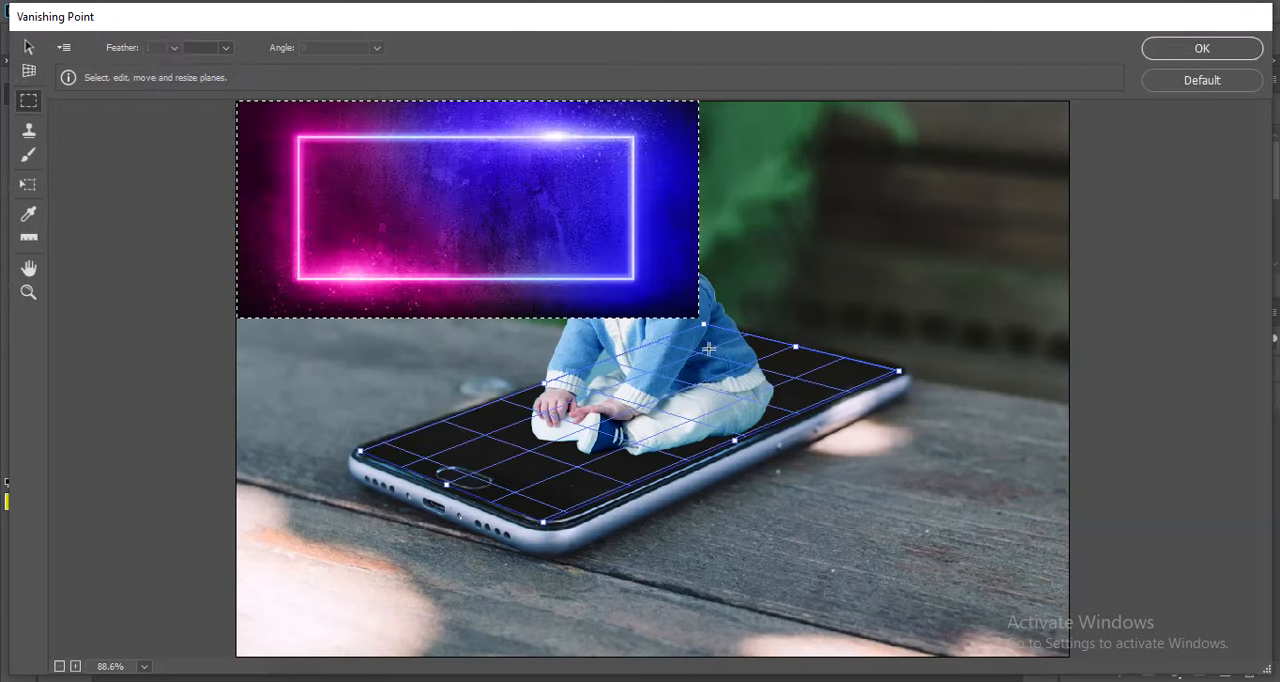
left_click_drag(548, 243, 630, 455)
key("t")
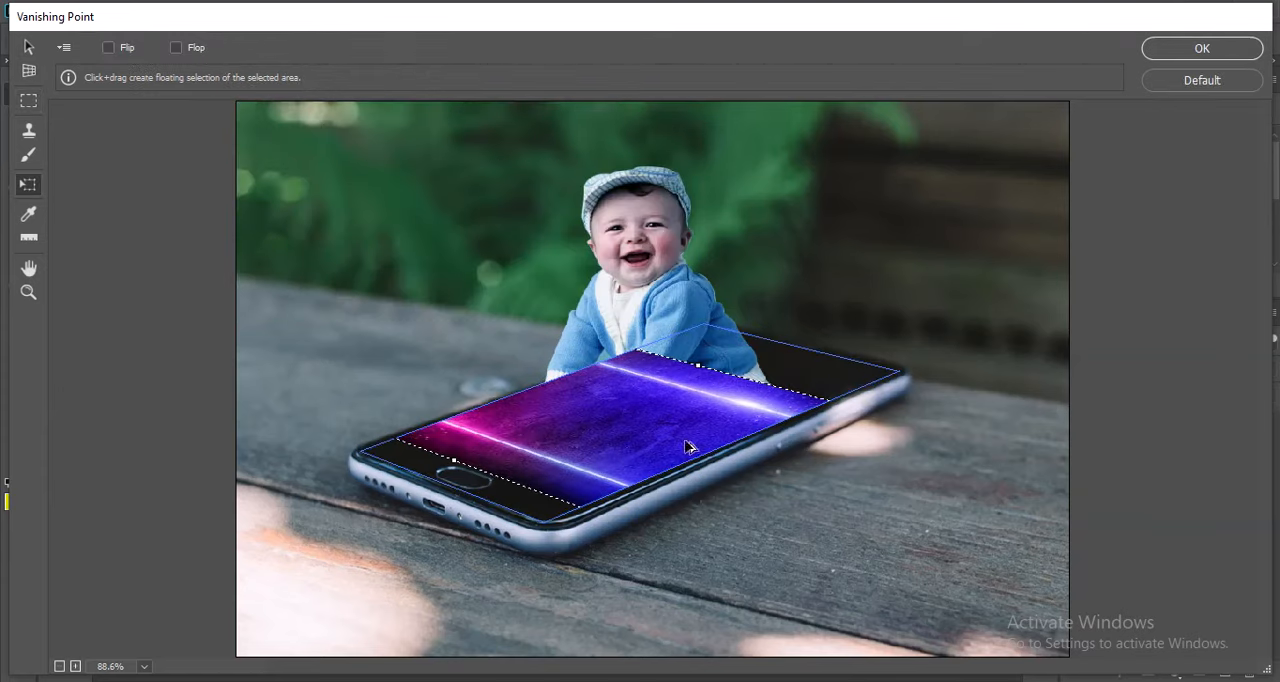
left_click_drag(878, 346, 771, 504)
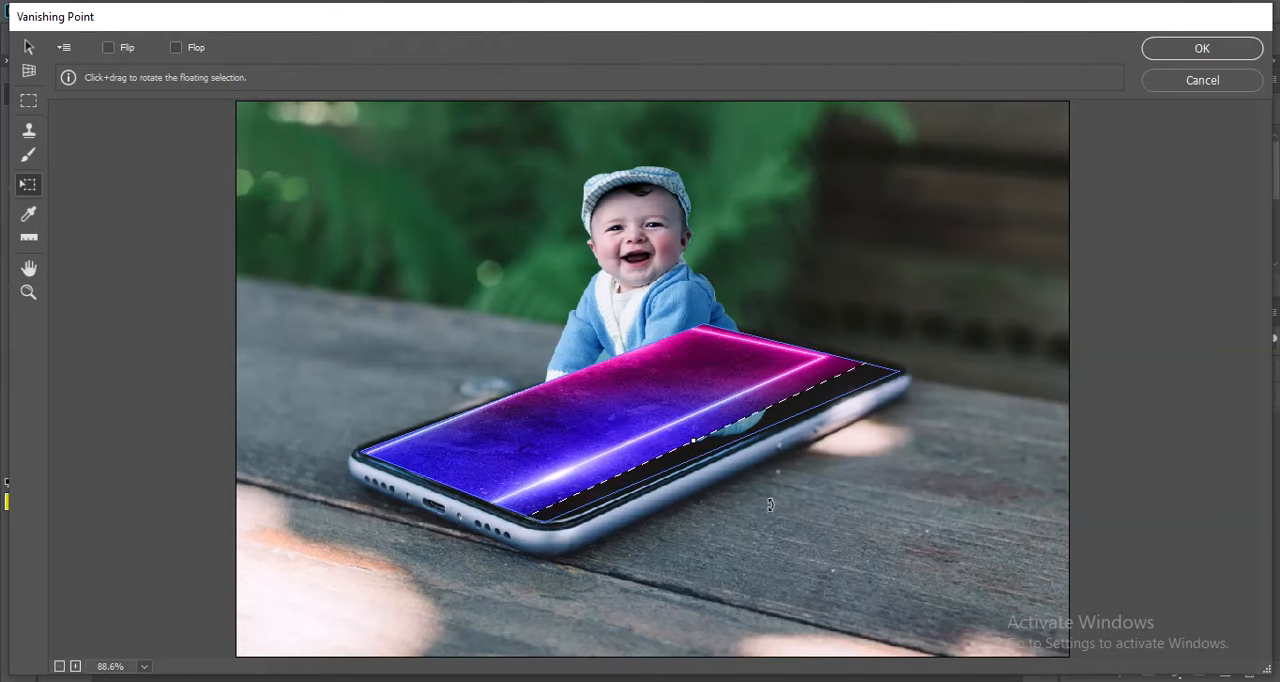
left_click_drag(676, 424, 702, 437)
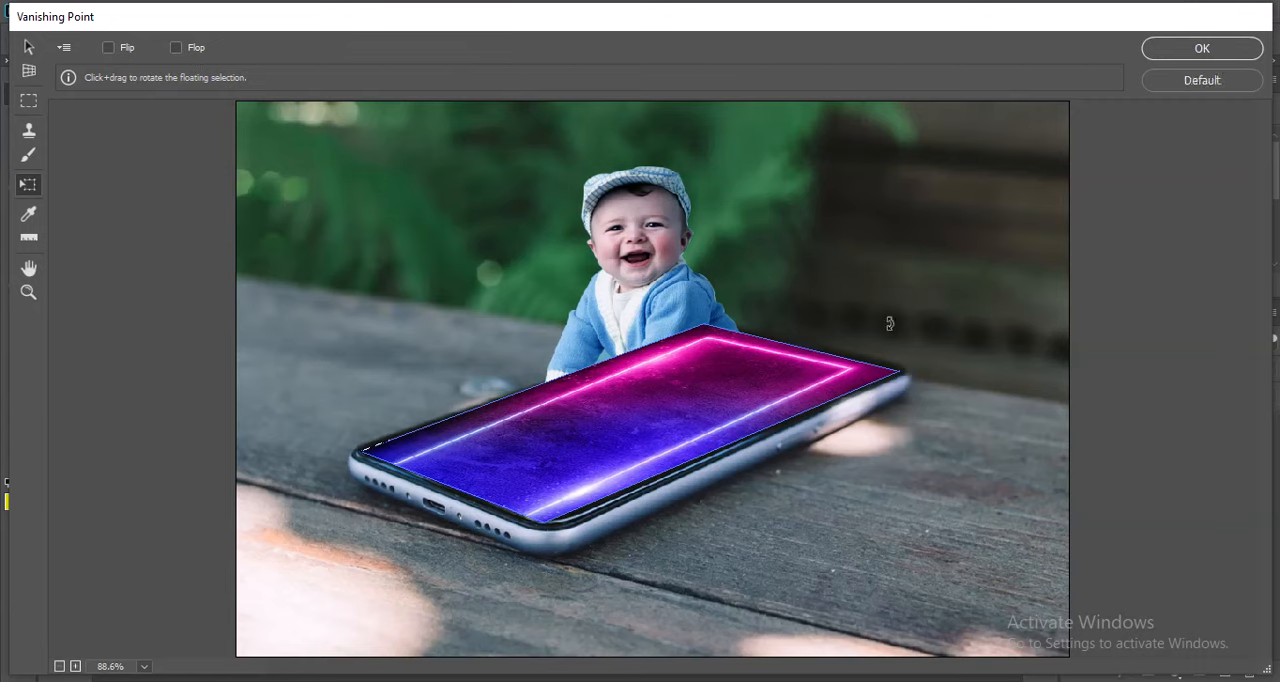
mouse_move(908, 309)
left_mouse_down()
mouse_move(916, 319)
mouse_move(903, 314)
left_mouse_up()
key("Return")
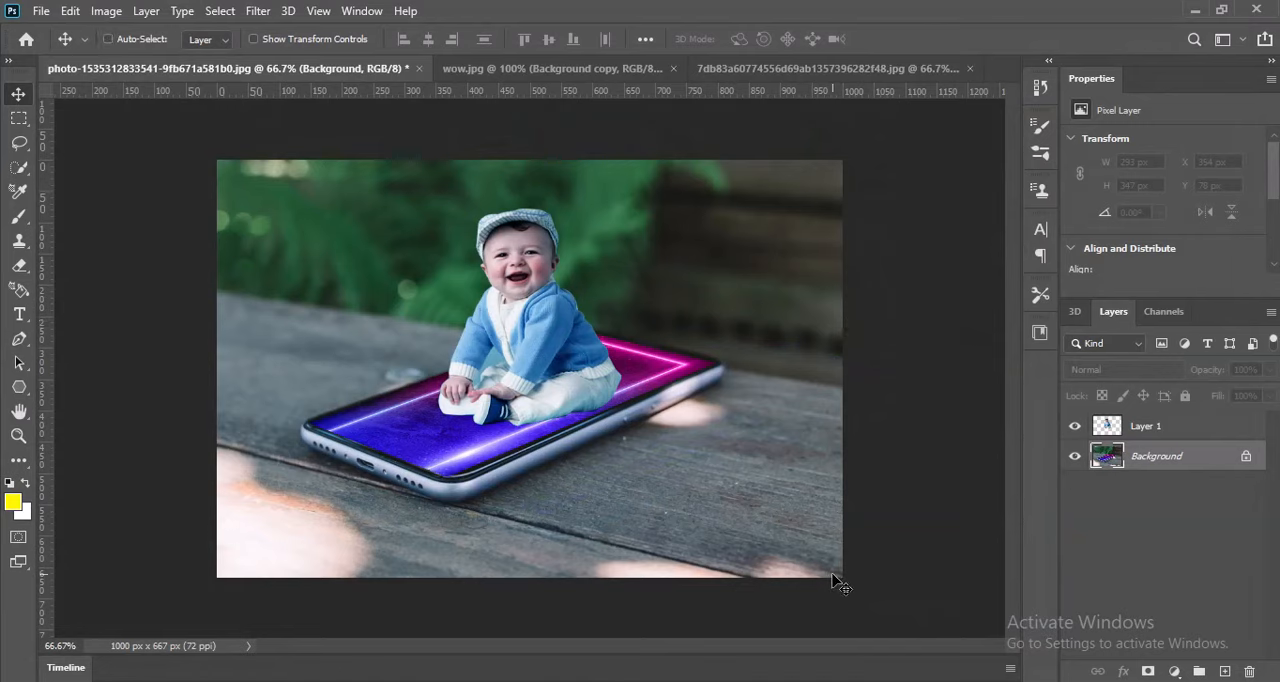
key("ctrl+u")
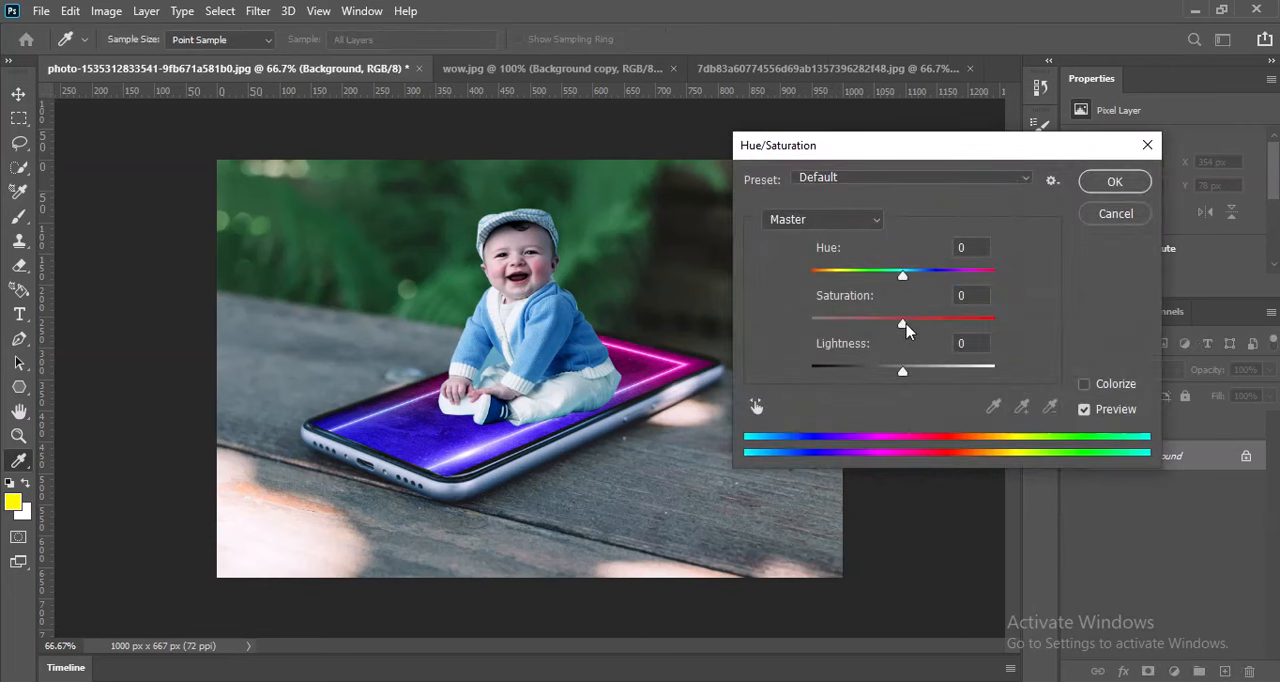
mouse_move(905, 325)
left_mouse_down()
mouse_move(950, 326)
mouse_move(918, 335)
left_mouse_up()
left_click_drag(901, 280, 938, 284)
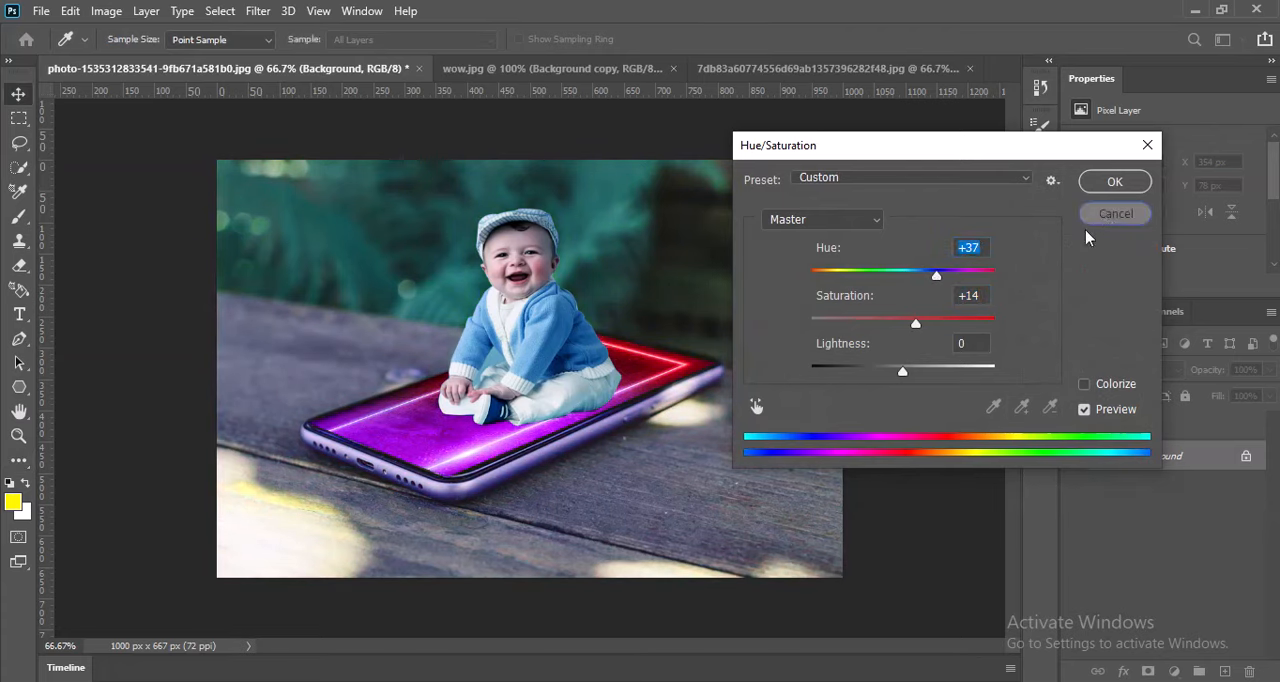
left_click(1114, 214)
Darken the Background layer with Levels by setting the midtone input level to 0.50.
key("ctrl+l")
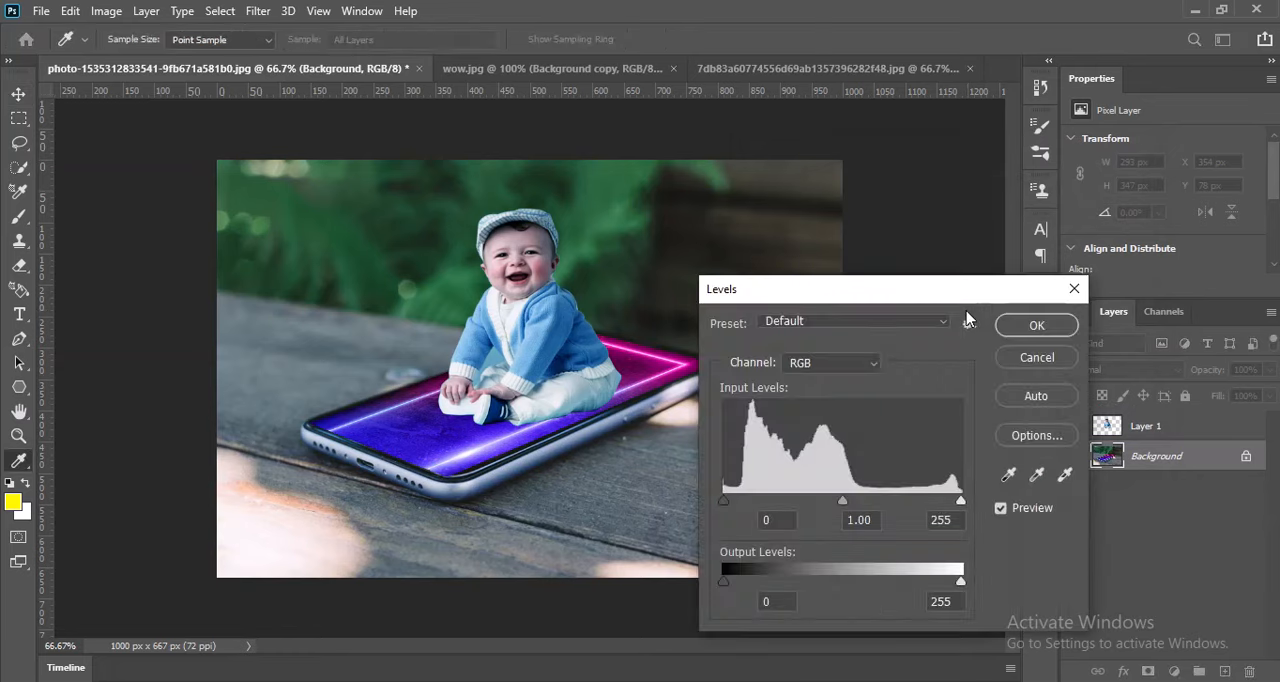
left_click_drag(840, 505, 893, 502)
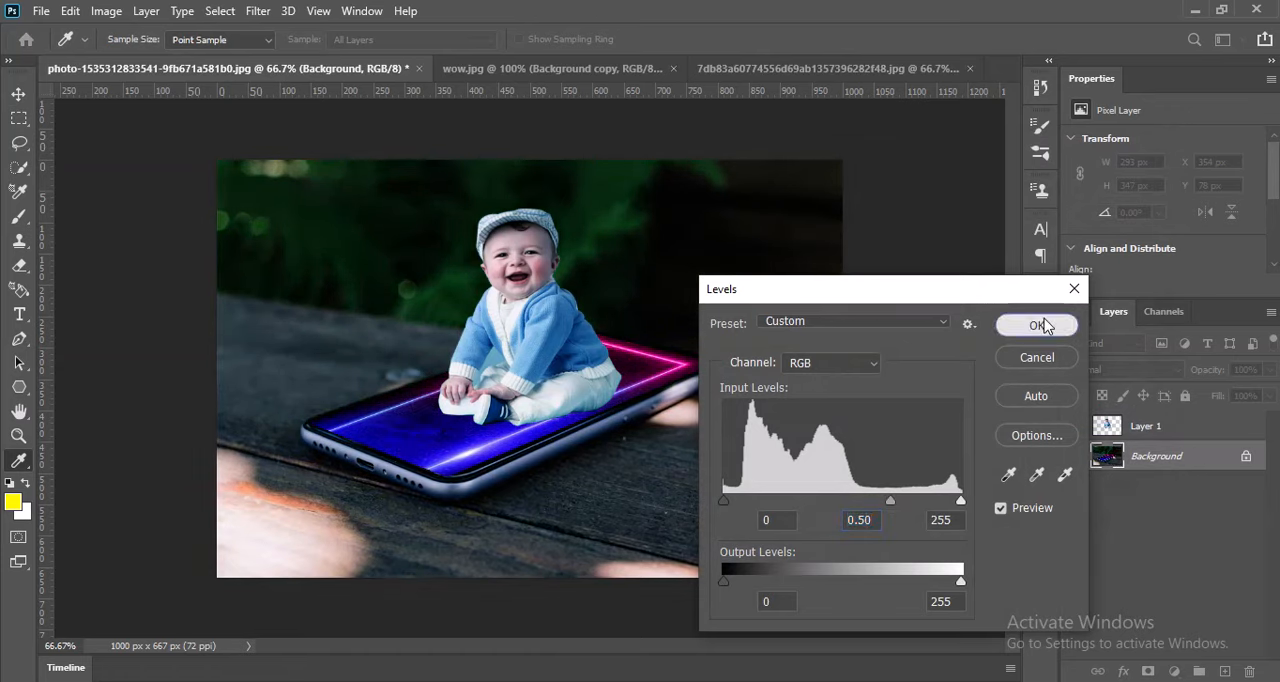
left_click(1037, 325)
Darken the baby layer's midtones slightly with Levels and move the baby horizontally to X 336 px.
left_click(1113, 432)
key("ctrl+l")
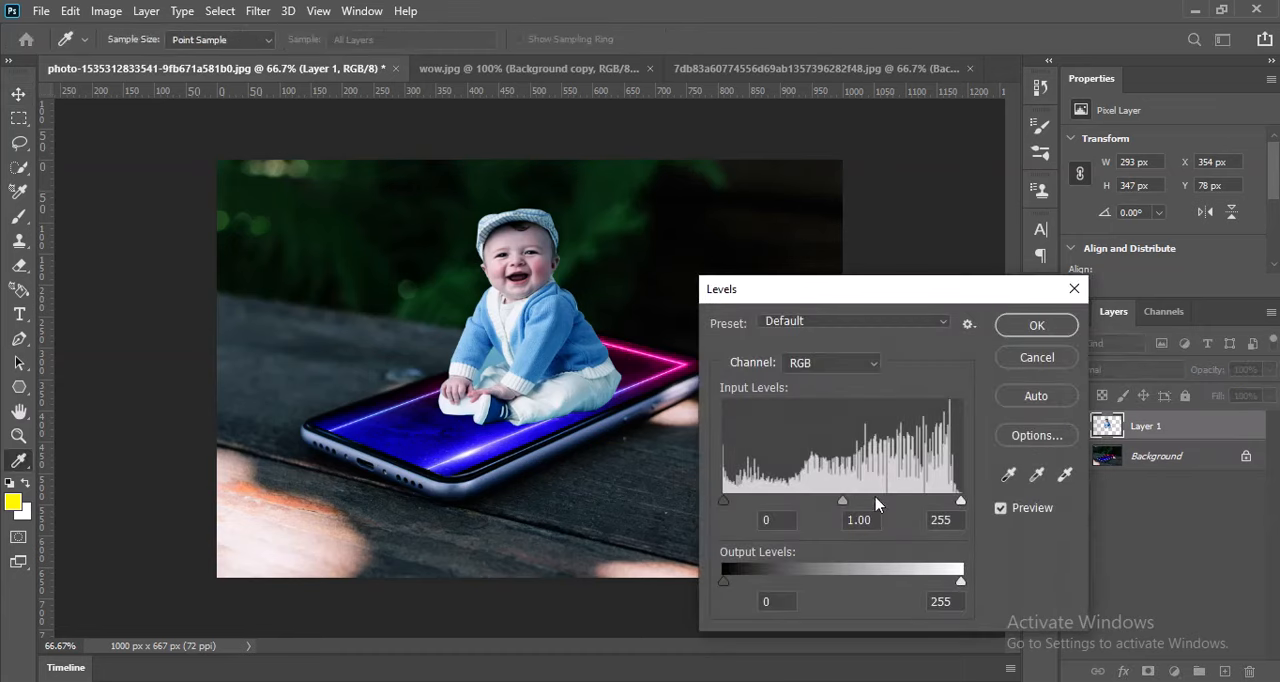
mouse_move(843, 507)
left_mouse_down()
mouse_move(831, 508)
mouse_move(864, 511)
mouse_move(847, 510)
left_mouse_up()
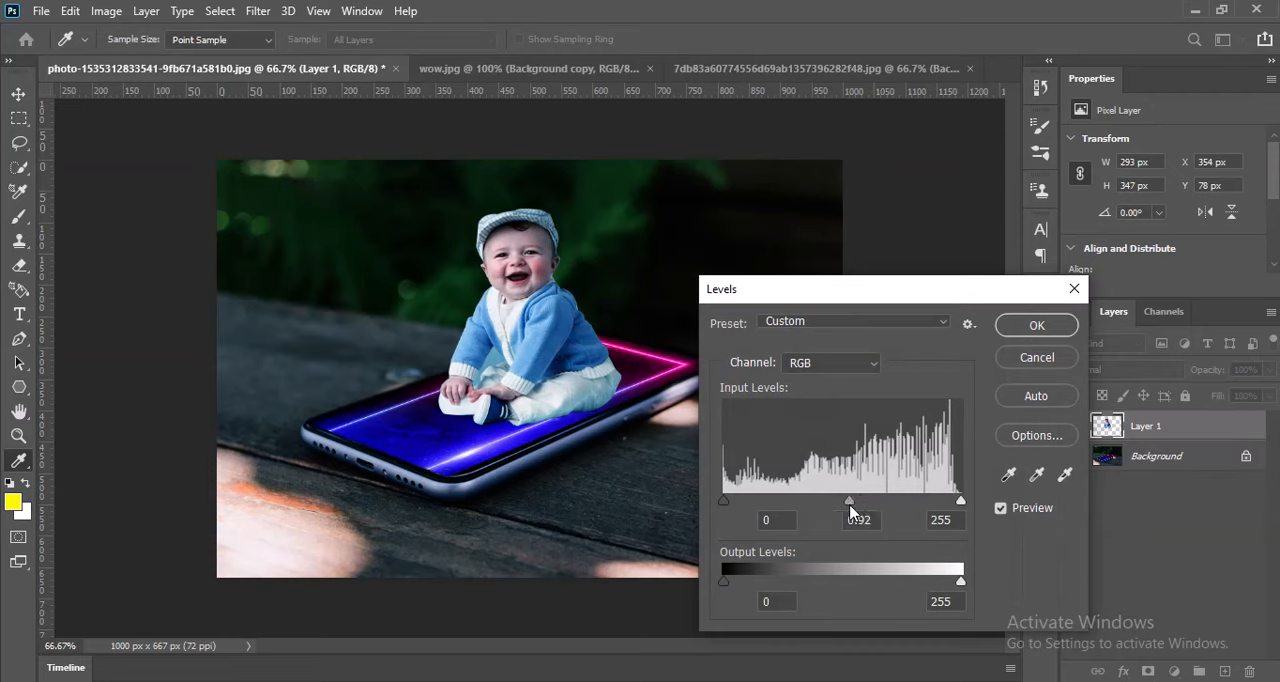
left_click(1037, 326)
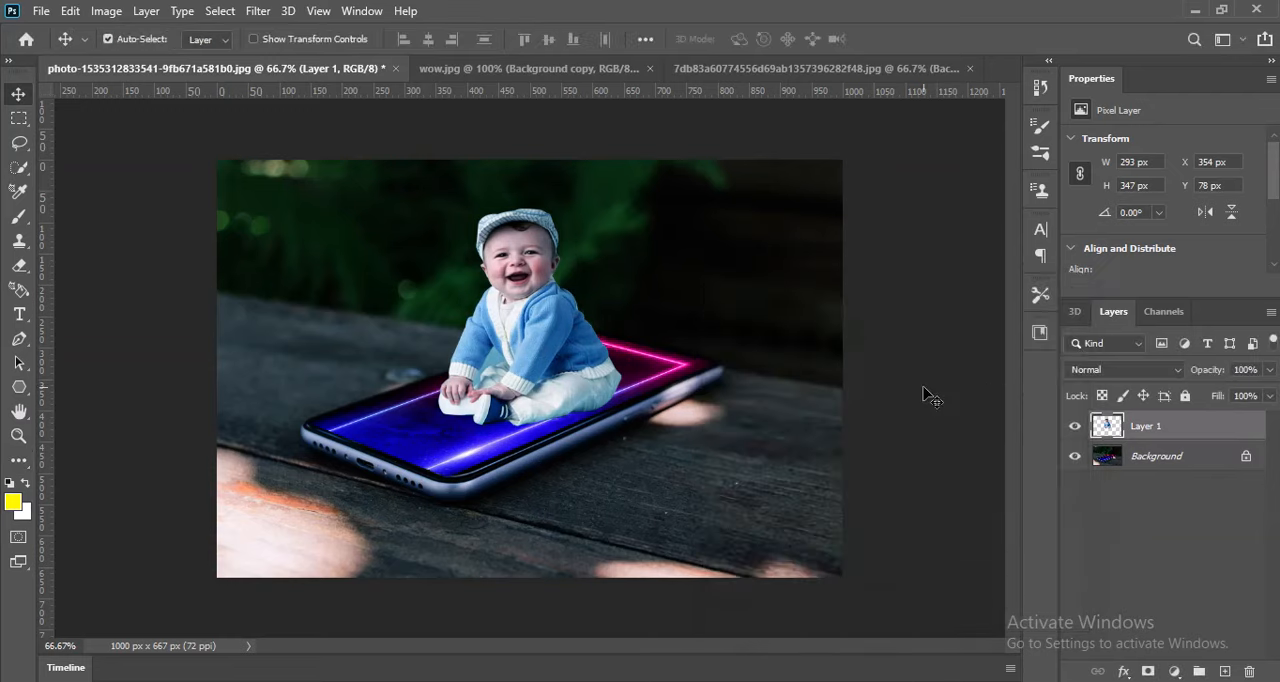
key("ctrl+0")
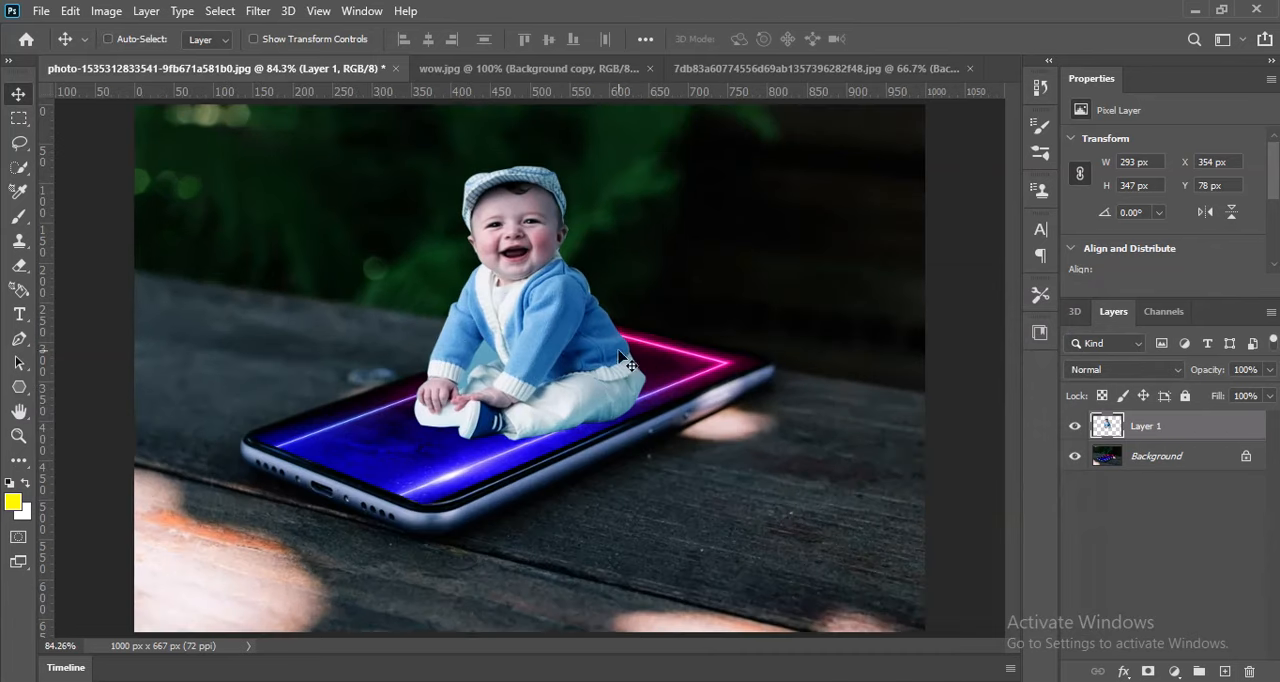
left_click_drag(608, 365, 592, 365)
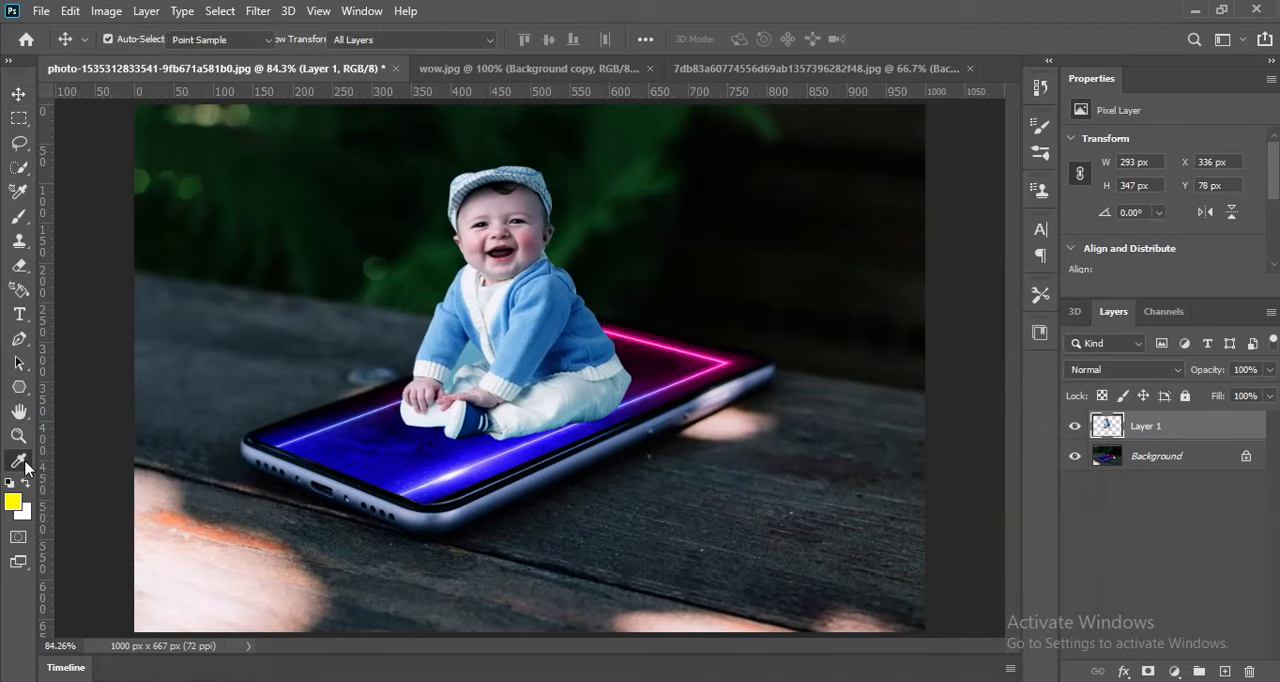
Darken the lower edges of the baby's trousers with the Burn tool, using a 25 px brush on midtones at 50% exposure.
left_click(26, 464)
left_click(94, 531)
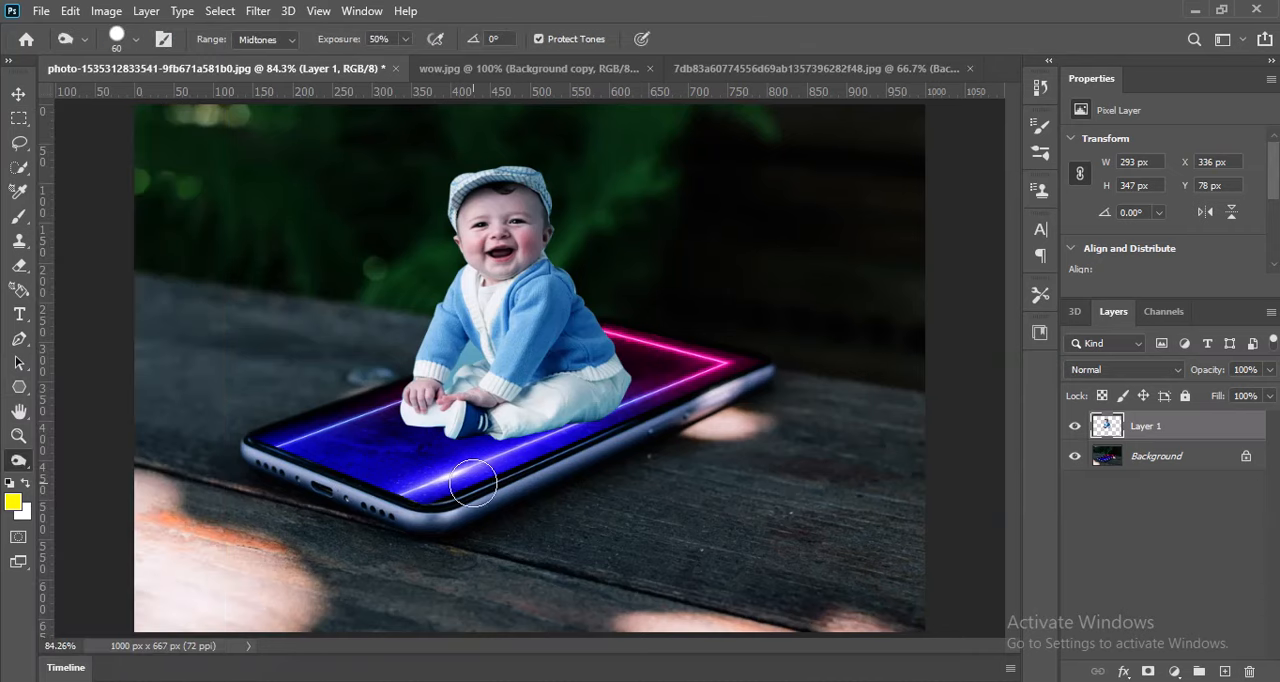
key("bracketleft")
key("bracketleft")
key("bracketleft")
key("bracketleft")
key("bracketleft")
key("bracketleft")
mouse_move(613, 410)
left_mouse_down()
mouse_move(450, 438)
mouse_move(401, 427)
mouse_move(402, 411)
left_mouse_up()
left_click_drag(628, 398, 505, 437)
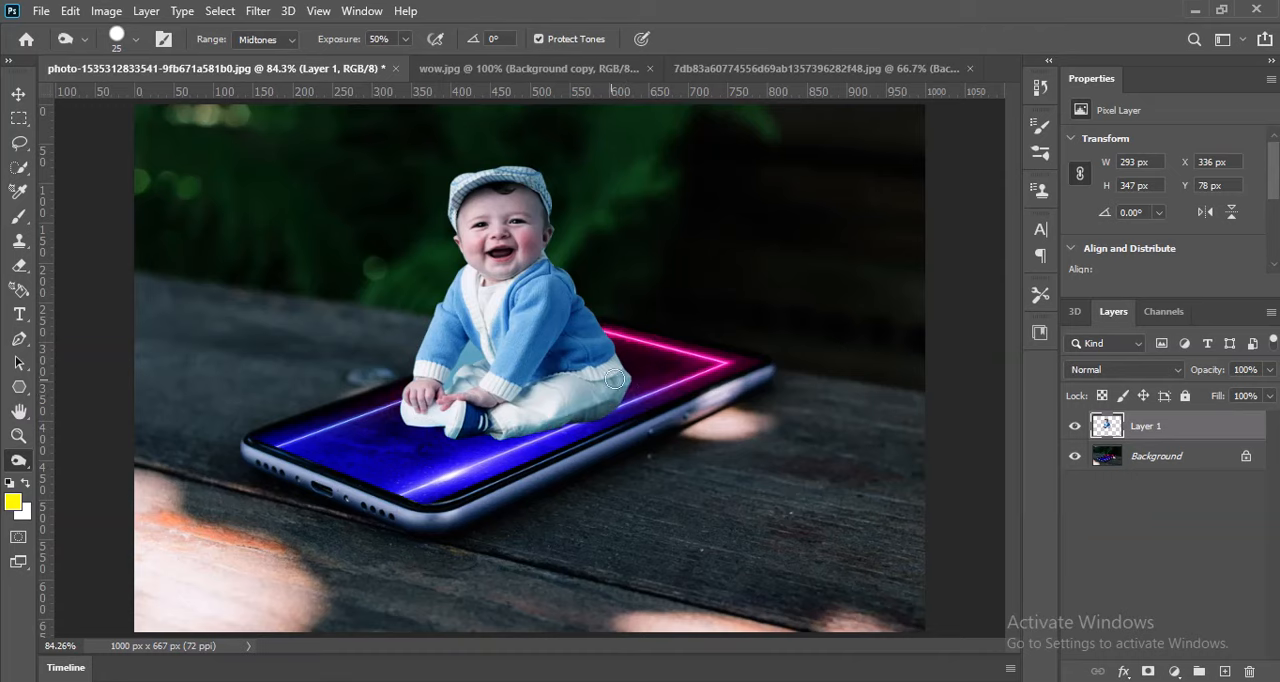
left_click_drag(630, 382, 610, 404)
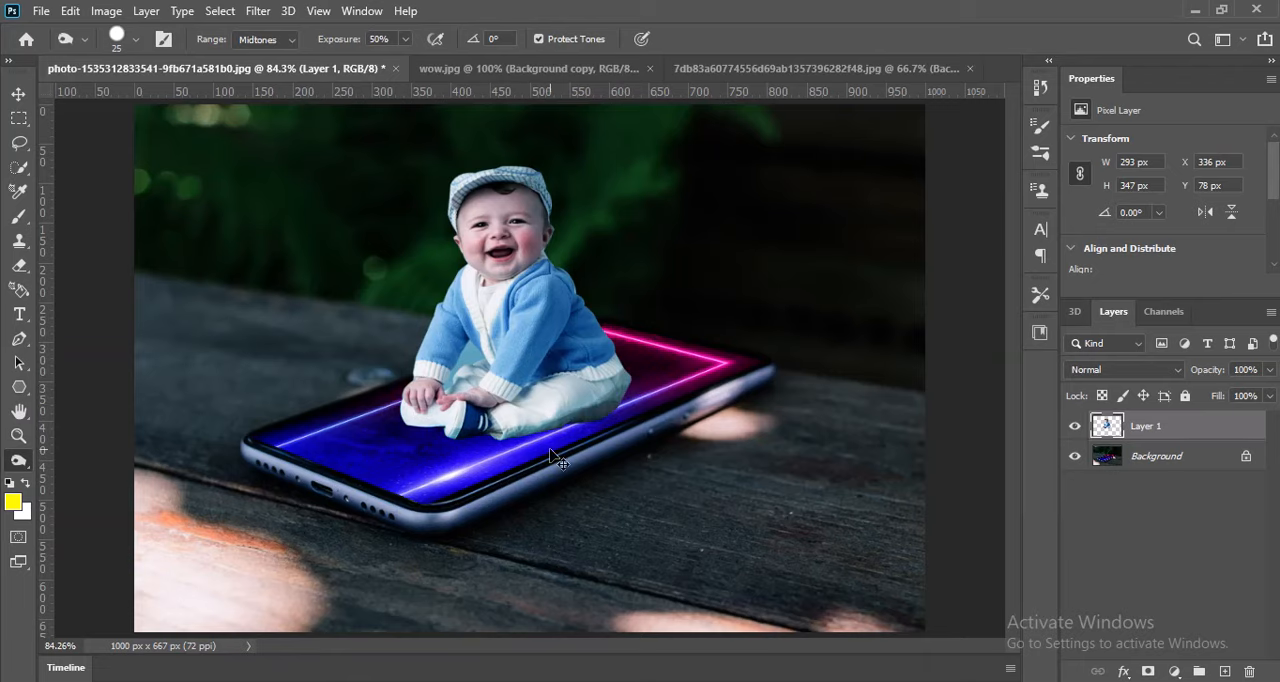
key("ctrl+minus")
key("ctrl+minus")
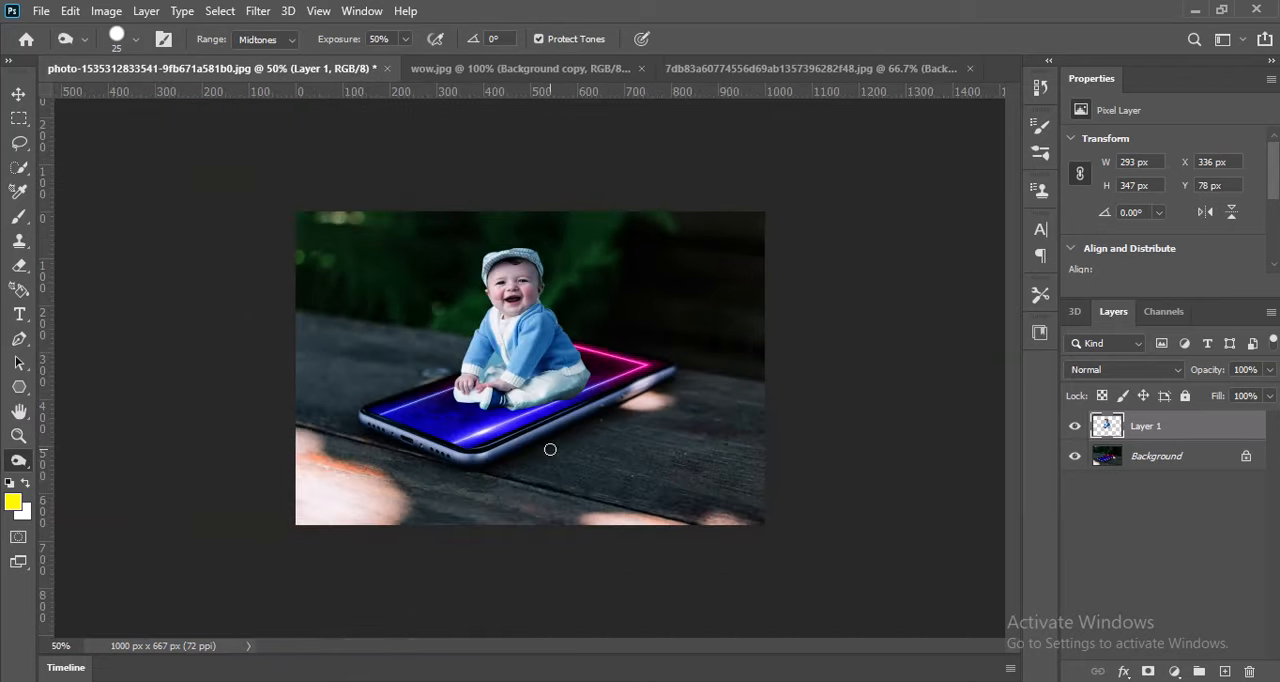